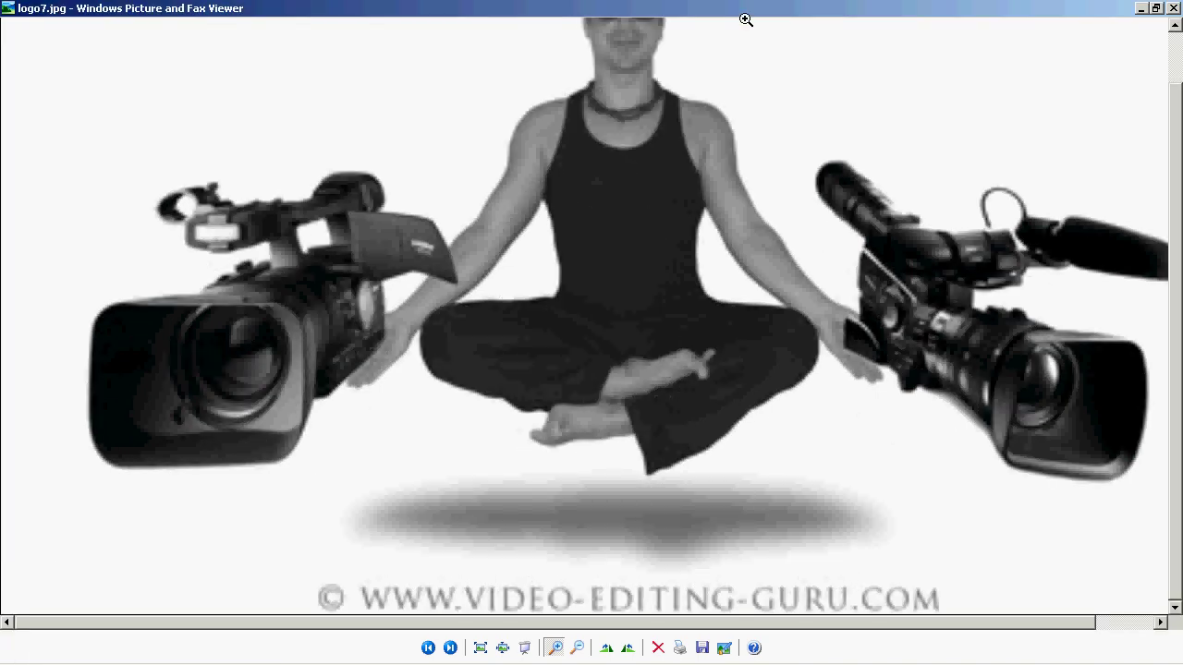
# Fit logo7.jpg in the picture viewer, then switch to the Premiere Pro project.
pyautogui.press('-')
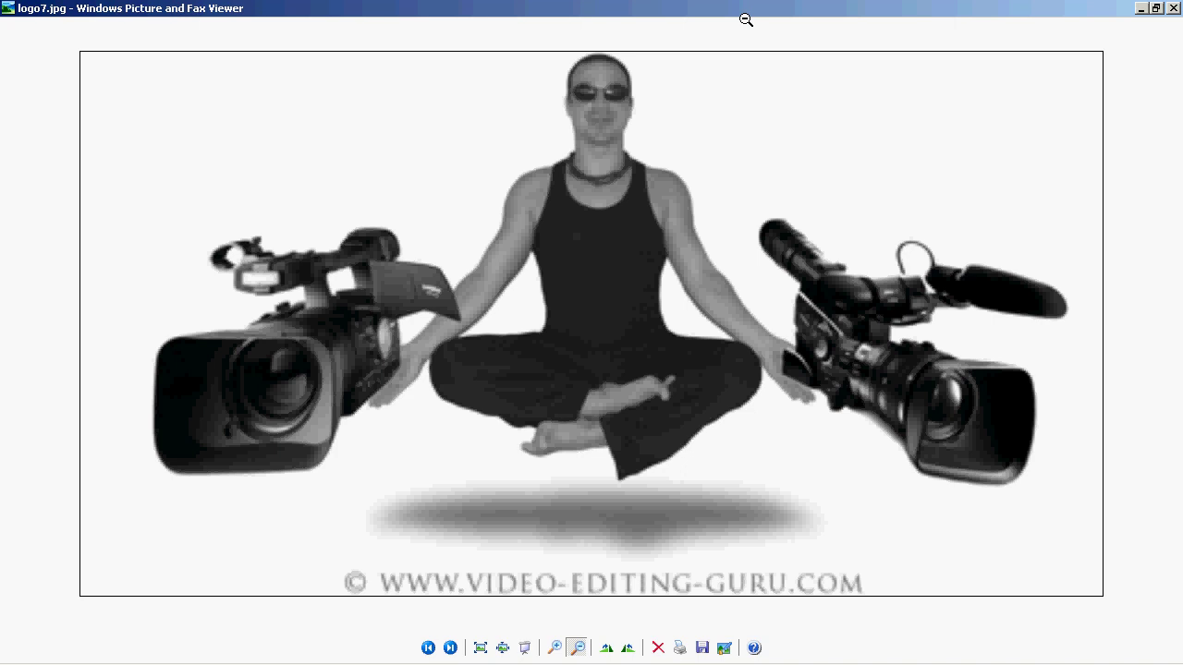
pyautogui.hotkey('alt', 'Tab')
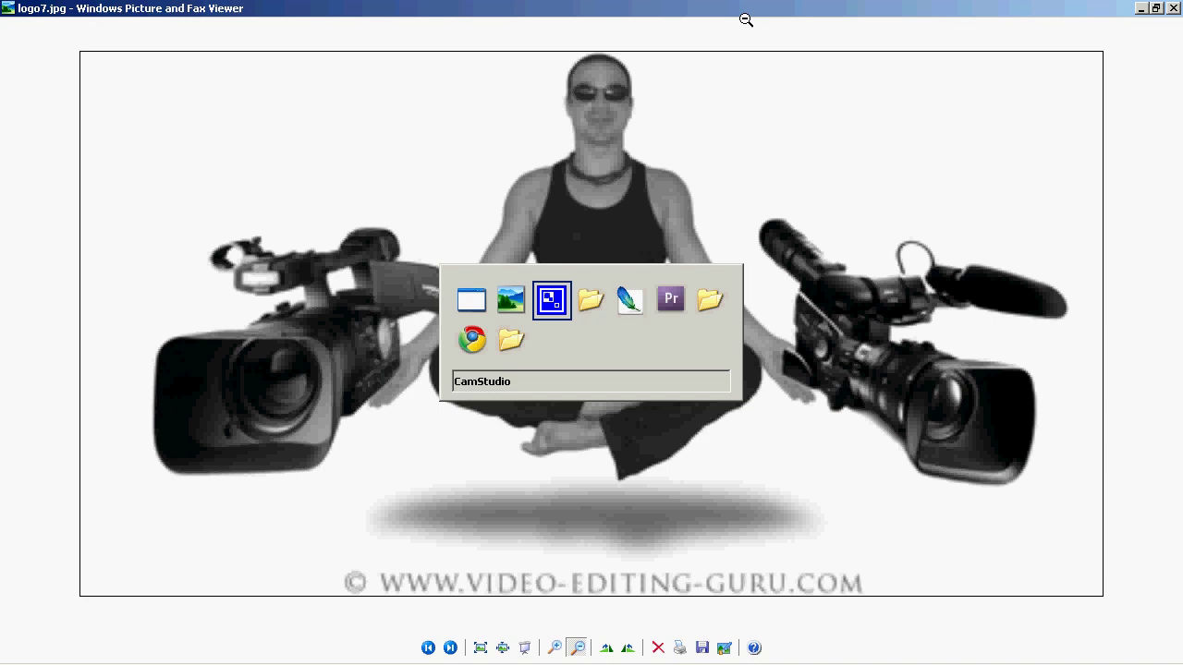
pyautogui.hotkey('alt', 'Tab')
pyautogui.hotkey('alt', 'Tab')
pyautogui.hotkey('alt', 'Tab')
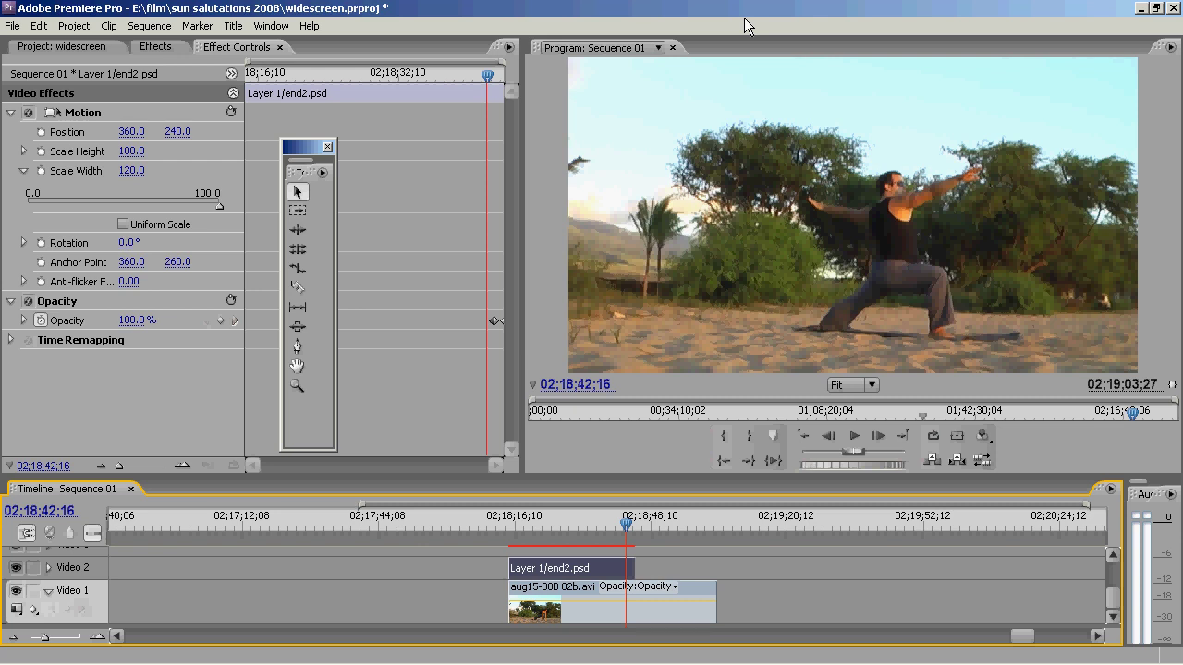
# Hide the end2.psd patch on Video 2 and play the beach clip from 02;18;23 to about 02;18;43.
pyautogui.hotkey('alt', 'Tab')
pyautogui.hotkey('alt', 'Tab')
pyautogui.hotkey('alt', 'Tab')
pyautogui.hotkey('alt', 'Tab')
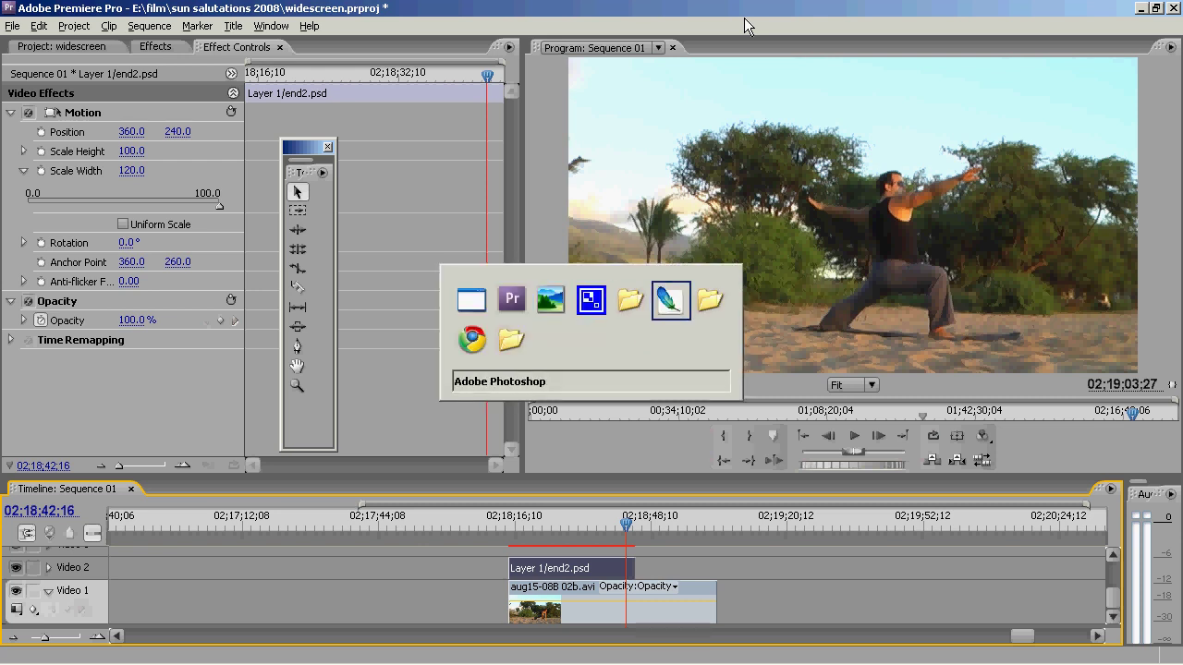
pyautogui.hotkey('alt', 'Tab')
pyautogui.hotkey('alt', 'Tab')
pyautogui.hotkey('alt', 'Tab')
pyautogui.hotkey('alt', 'Tab')
pyautogui.hotkey('alt', 'Tab')
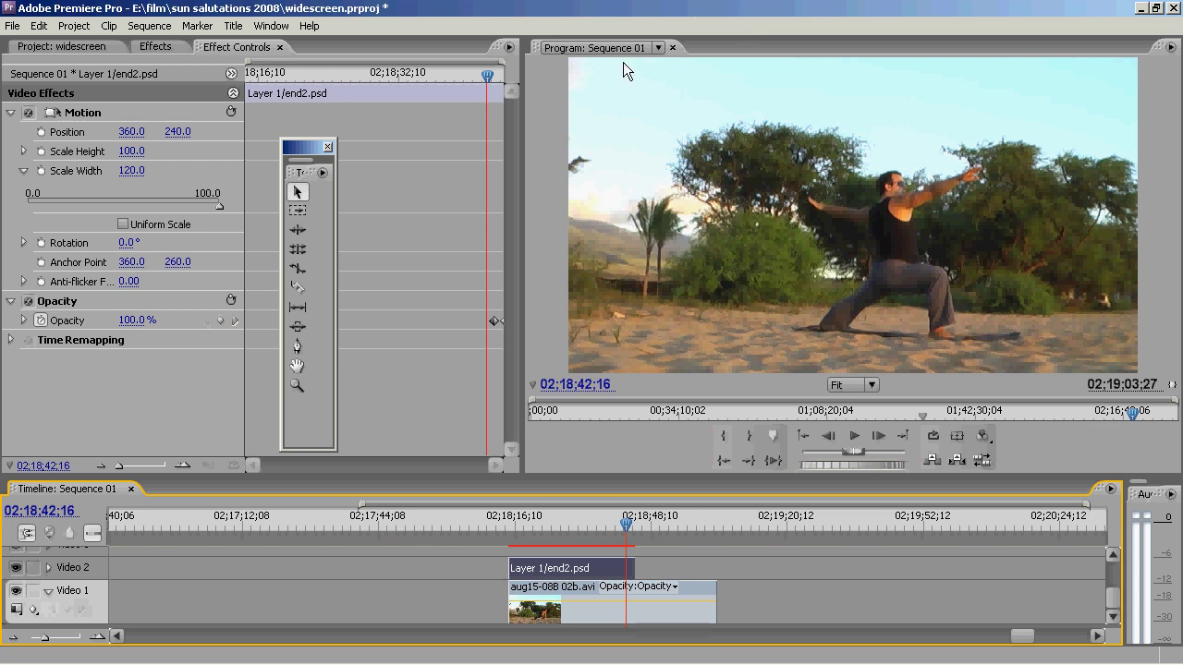
pyautogui.click(18, 567)
pyautogui.moveTo(624, 528); pyautogui.dragTo(541, 532)
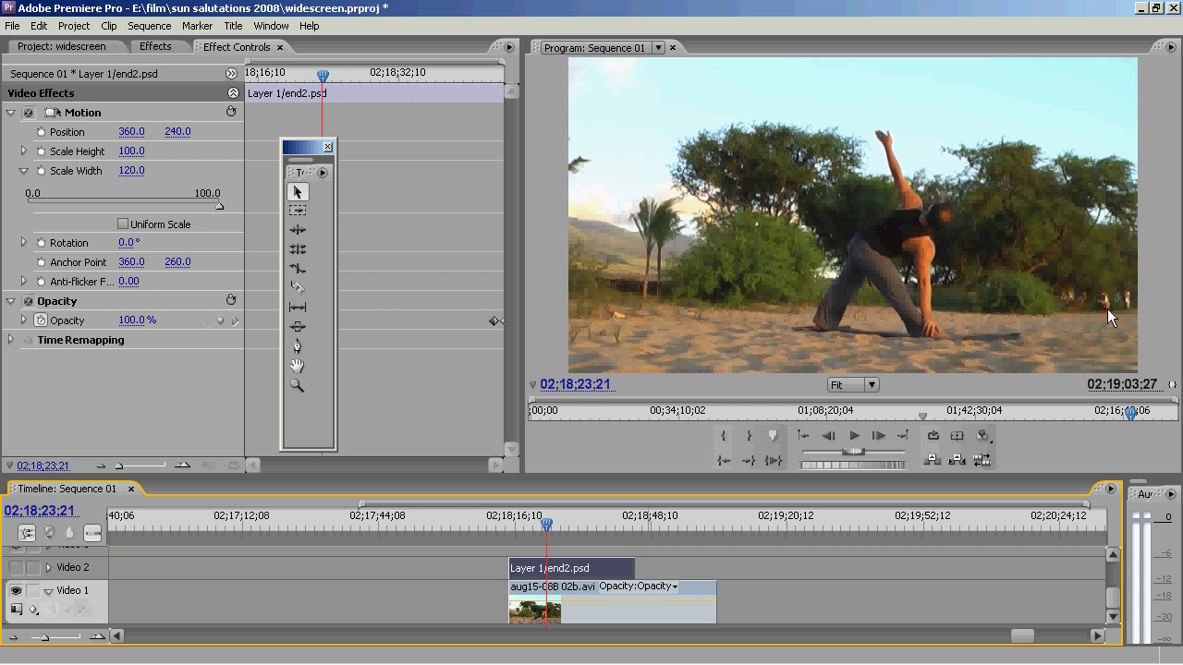
pyautogui.press('space')
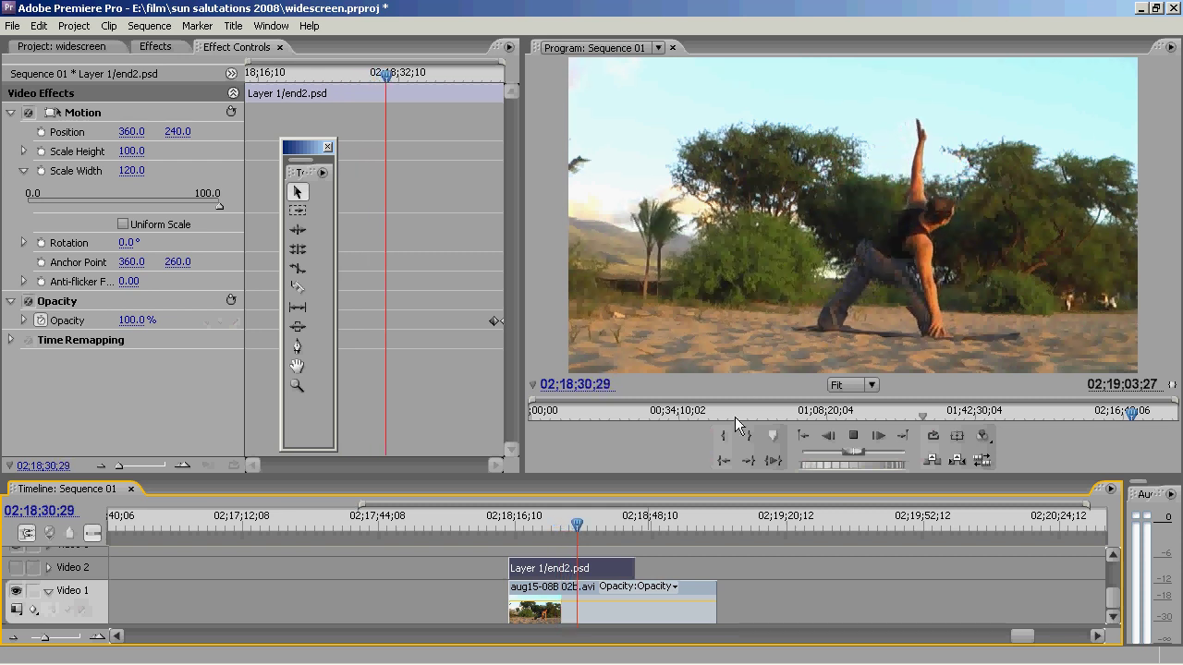
pyautogui.moveTo(593, 522); pyautogui.dragTo(634, 522)
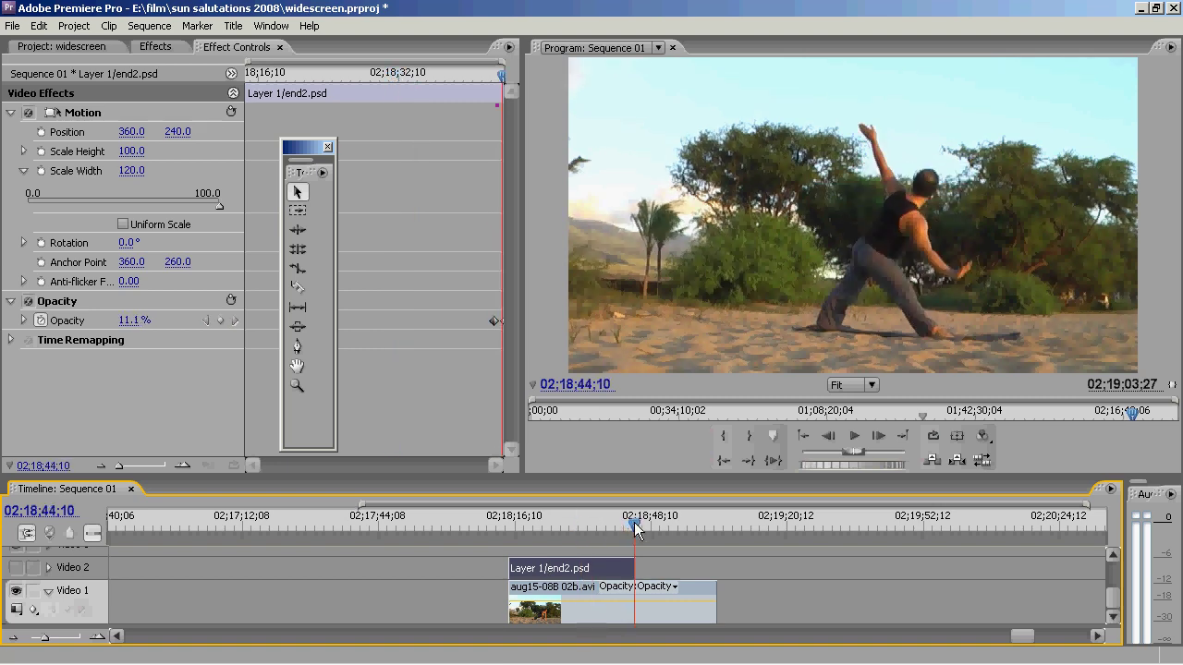
# Look over the File > Export > Frame options, then switch to Photoshop with end2.psd open.
pyautogui.click(13, 26)
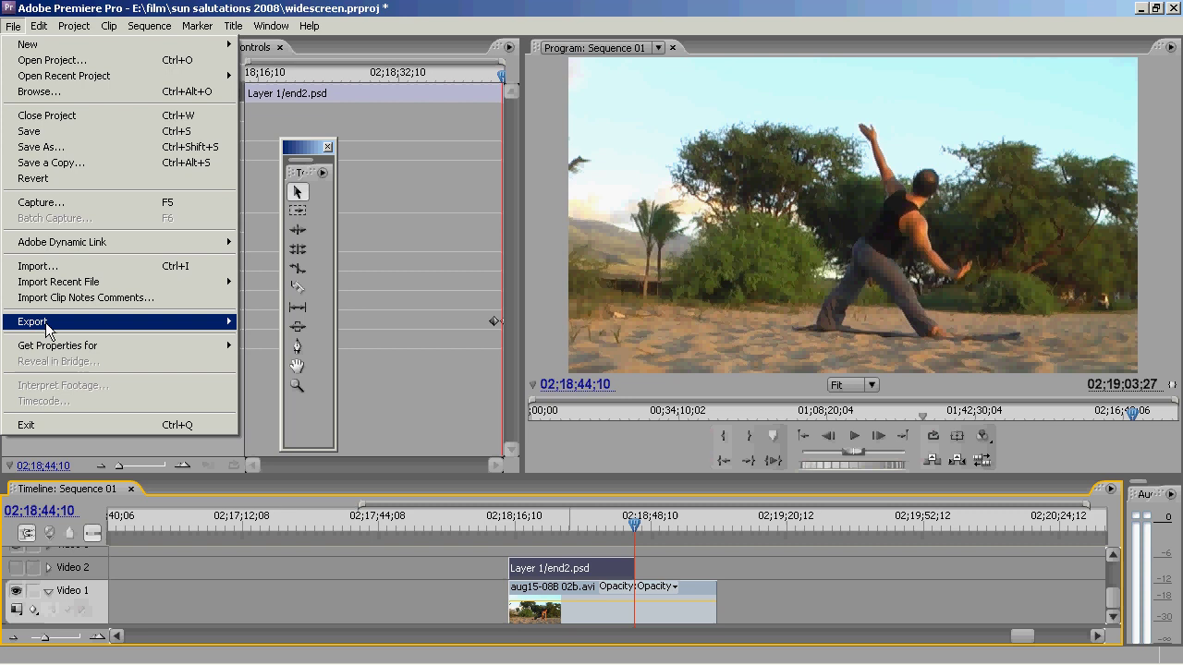
pyautogui.moveTo(232, 325)
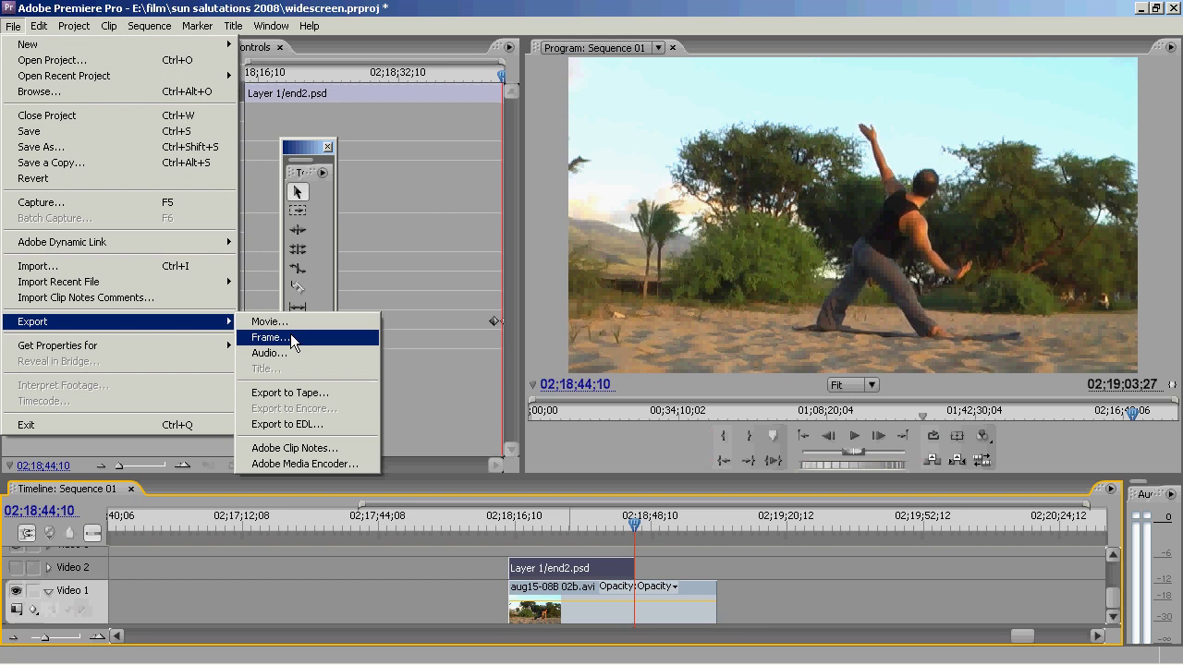
pyautogui.hotkey('alt', 'Tab')
pyautogui.press('Tab')
pyautogui.press('Tab')
pyautogui.press('Tab')
pyautogui.press('Tab')
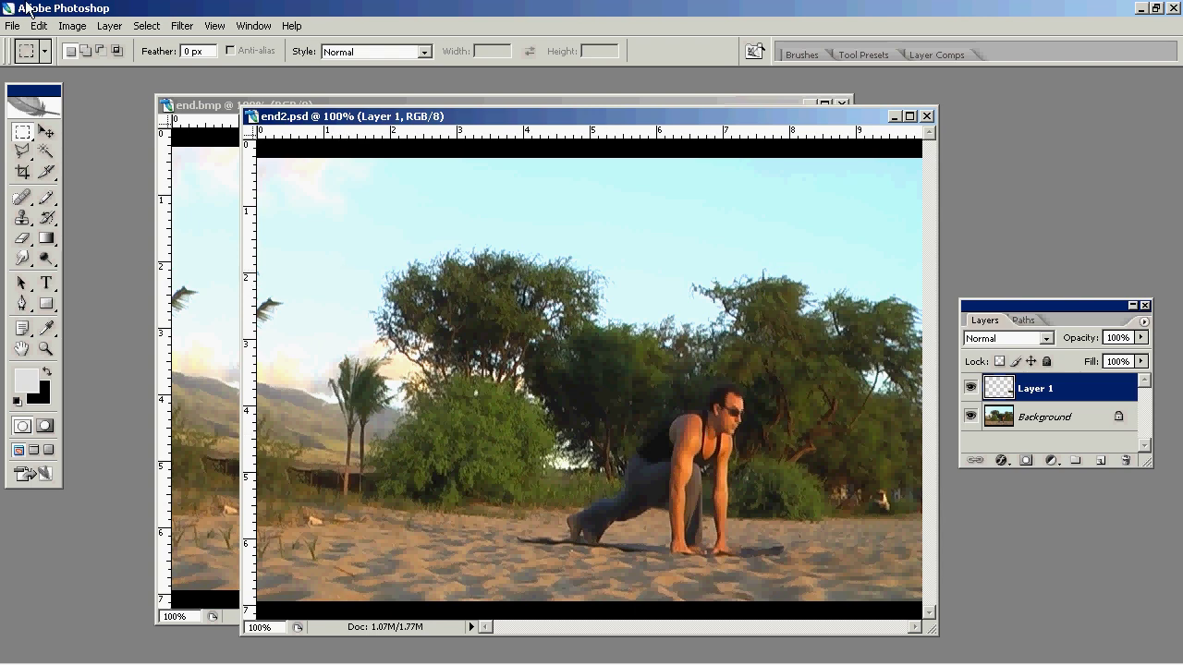
pyautogui.click(225, 179)
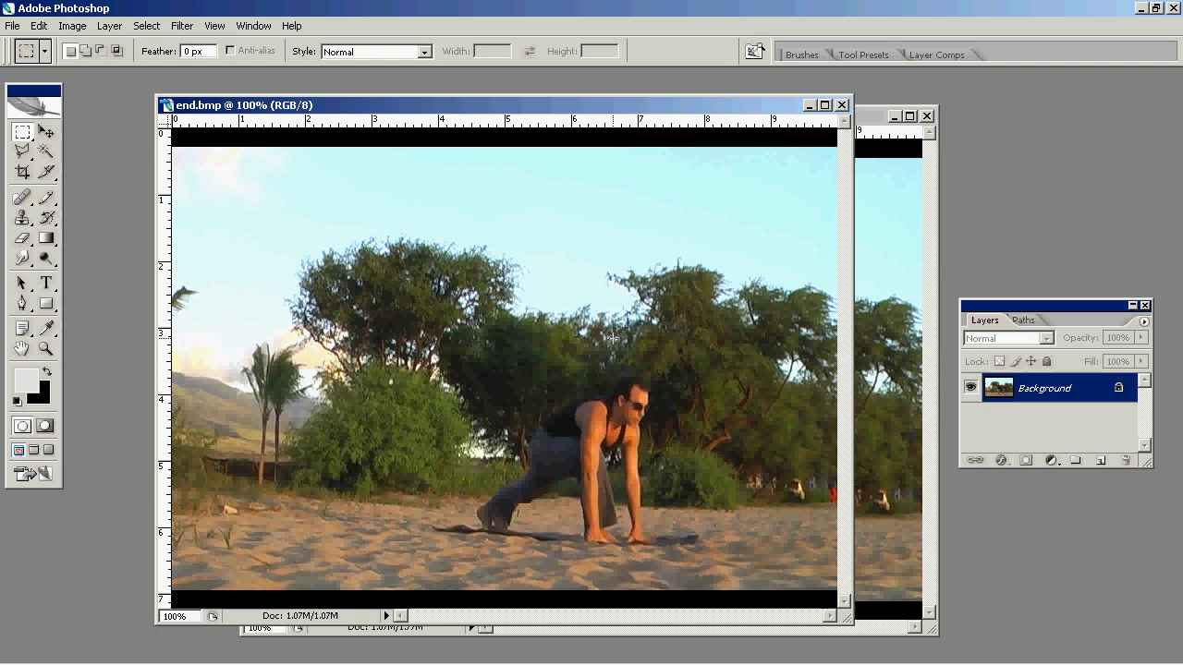
pyautogui.click(907, 283)
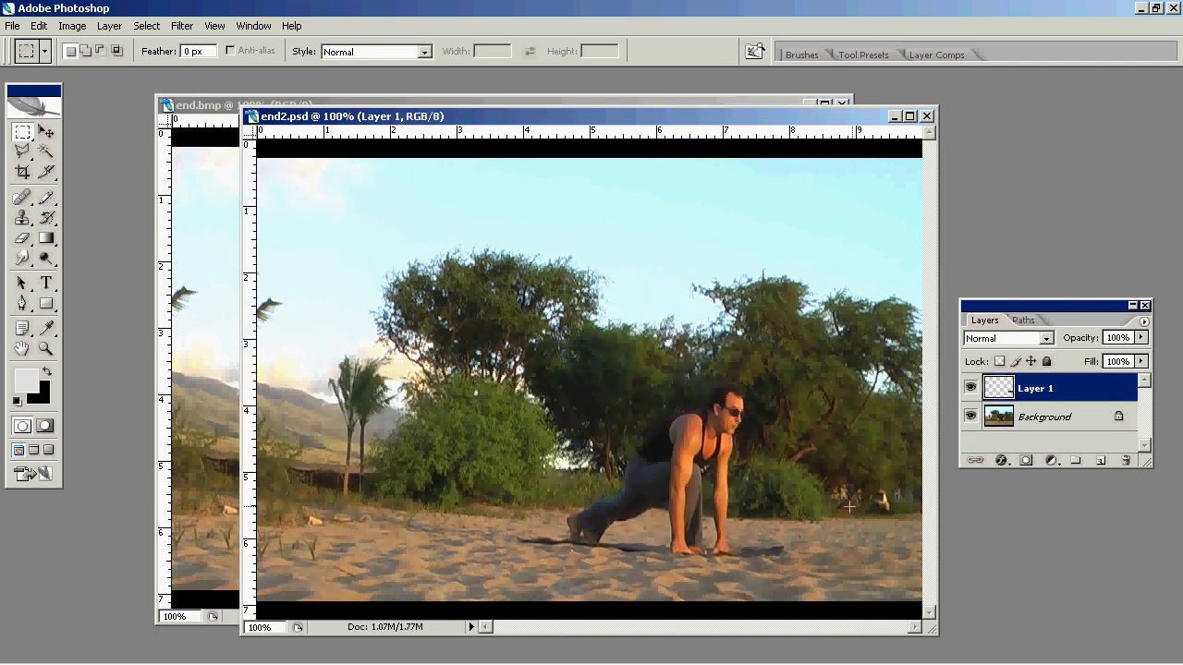
pyautogui.click(22, 150)
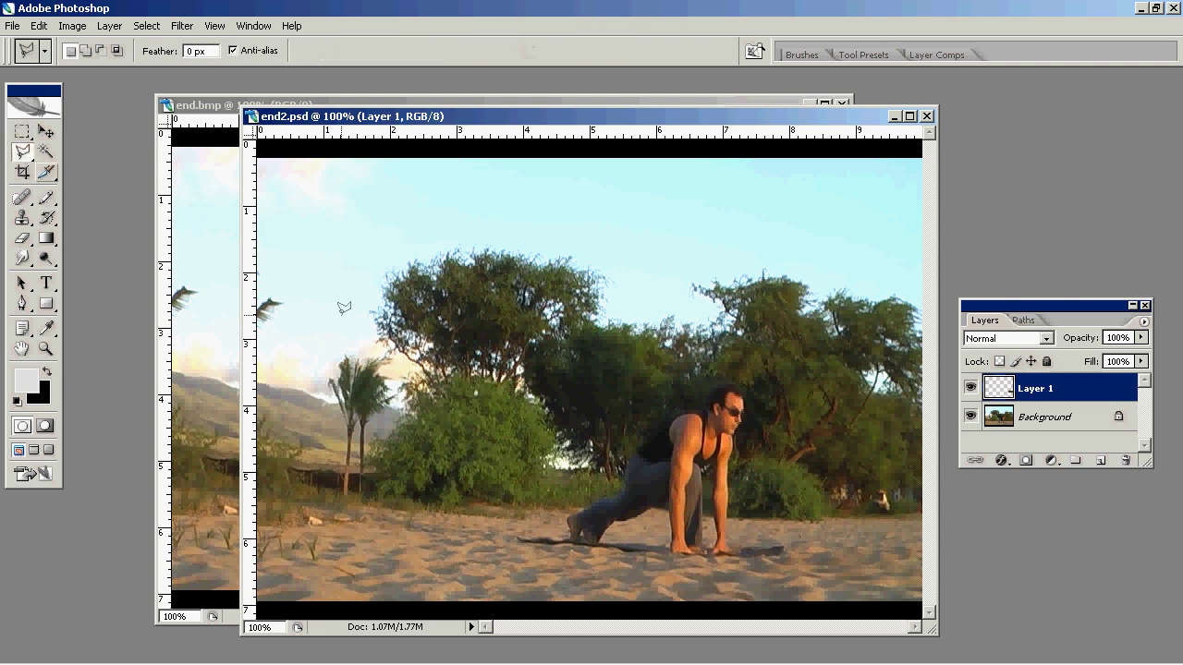
pyautogui.click(900, 479)
pyautogui.click(815, 497)
pyautogui.click(842, 534)
pyautogui.click(890, 537)
pyautogui.click(921, 527)
pyautogui.click(920, 488)
pyautogui.click(899, 479)
pyautogui.click(971, 417)
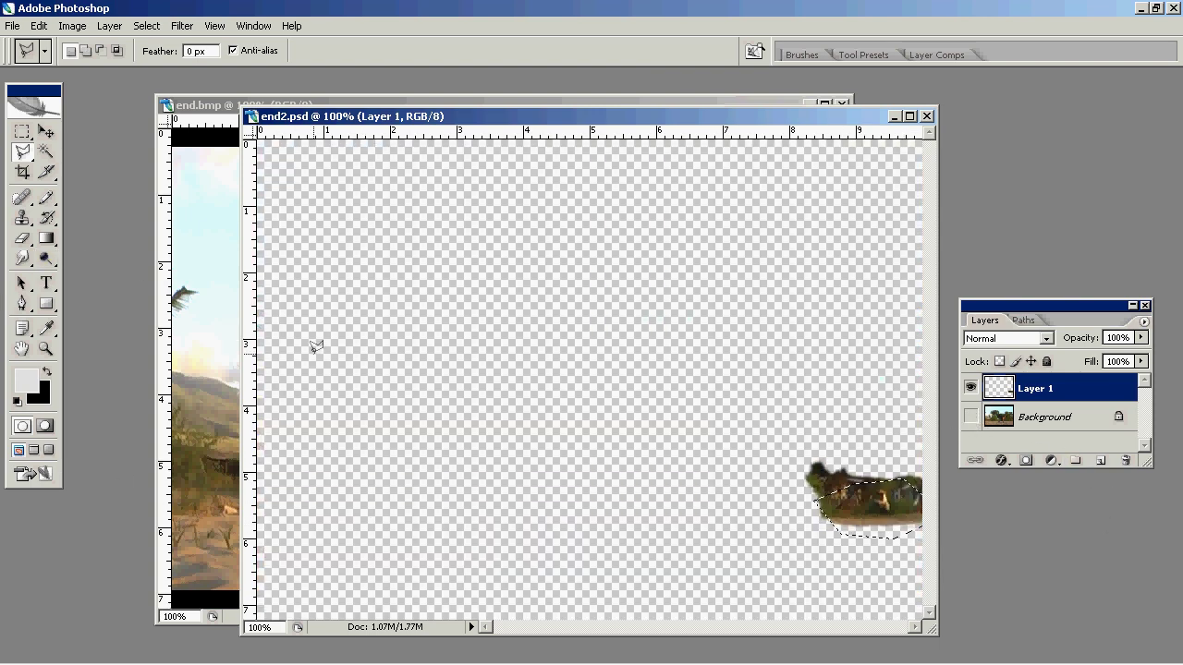
pyautogui.press('m')
pyautogui.hotkey('ctrl', 'd')
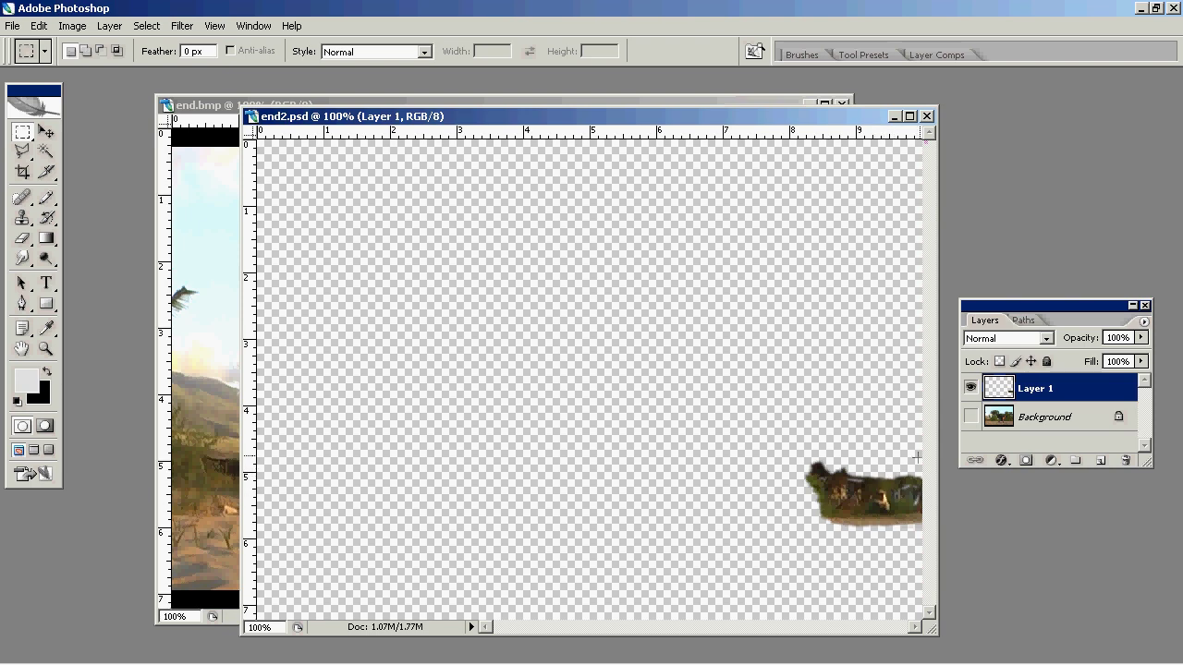
pyautogui.click(970, 417)
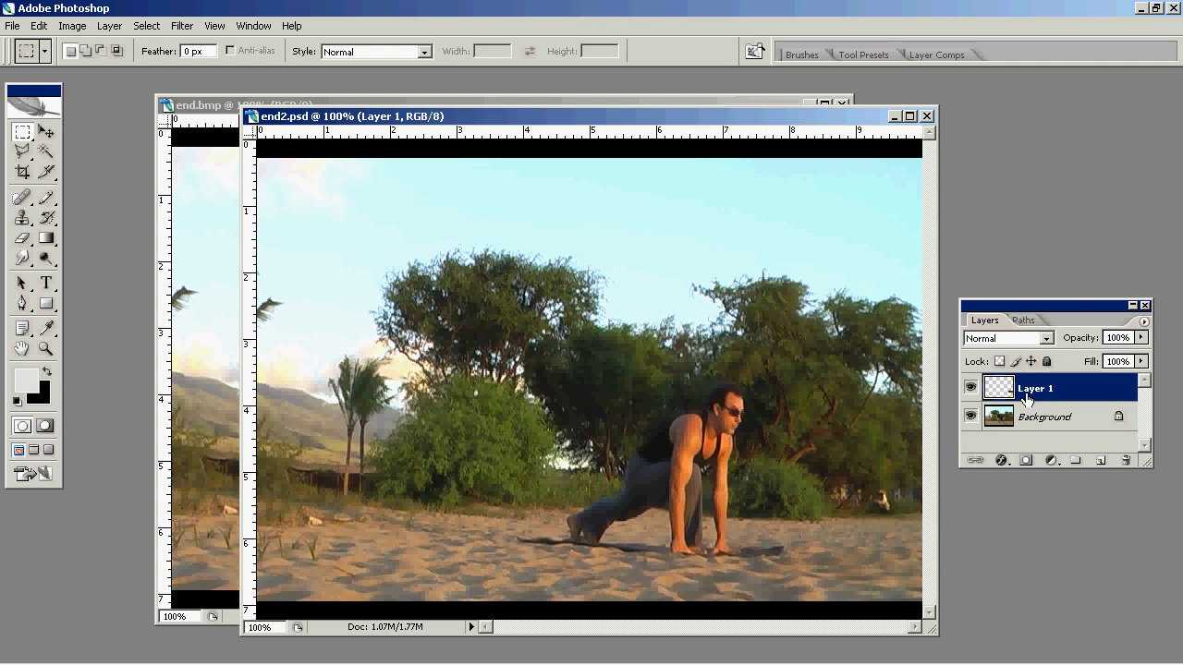
pyautogui.moveTo(484, 662)
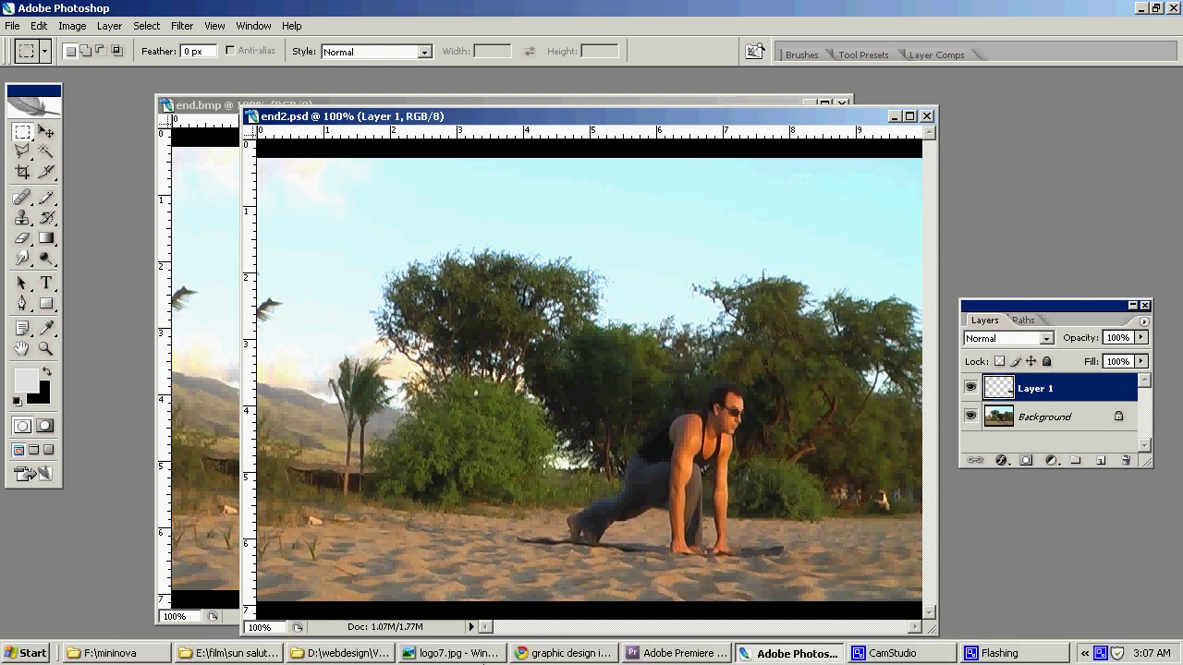
# Back in Premiere, import end2.psd as a single layer, choosing Layer 1.
pyautogui.click(631, 658)
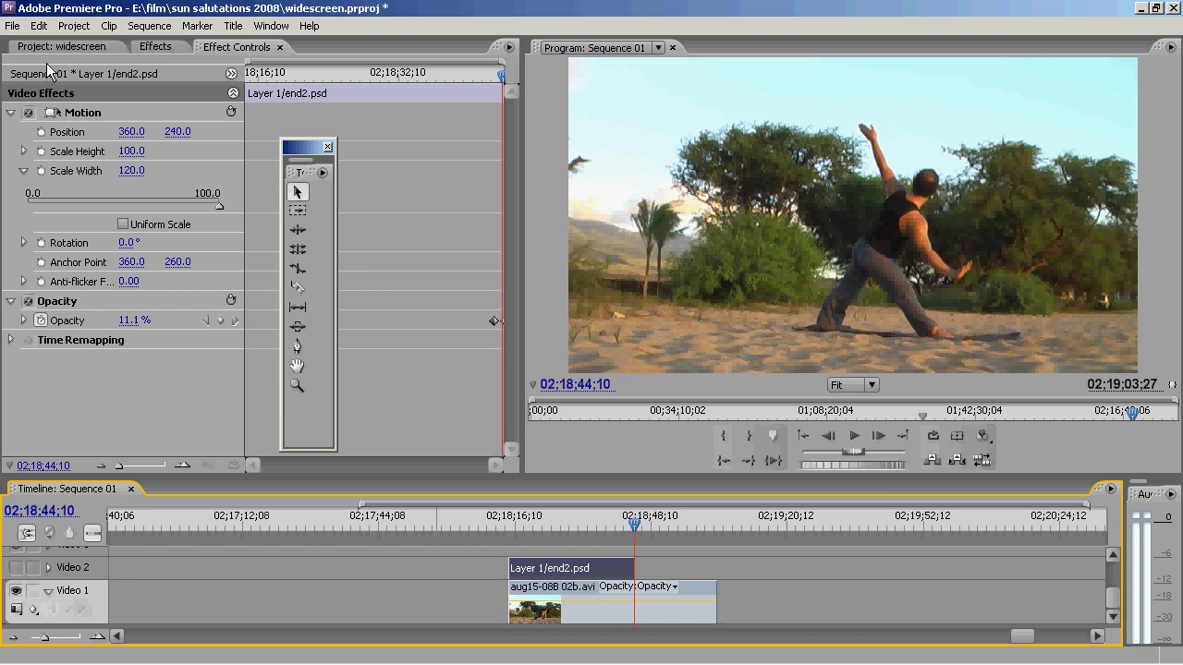
pyautogui.click(13, 25)
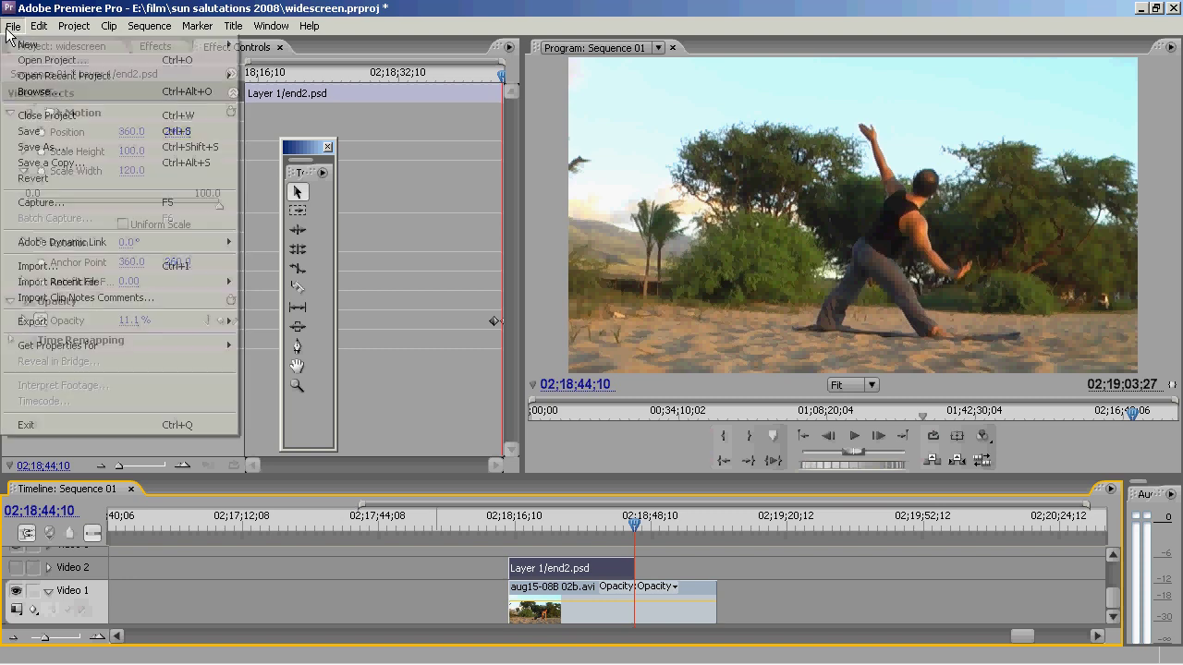
pyautogui.click(68, 268)
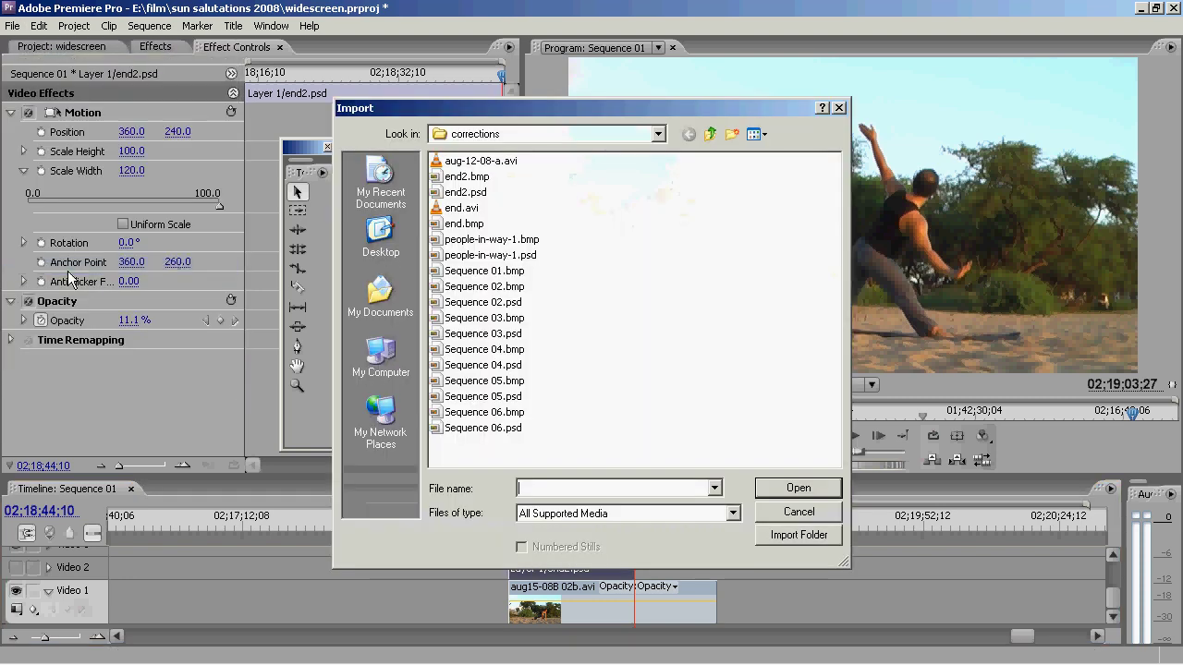
pyautogui.click(476, 194)
pyautogui.click(774, 487)
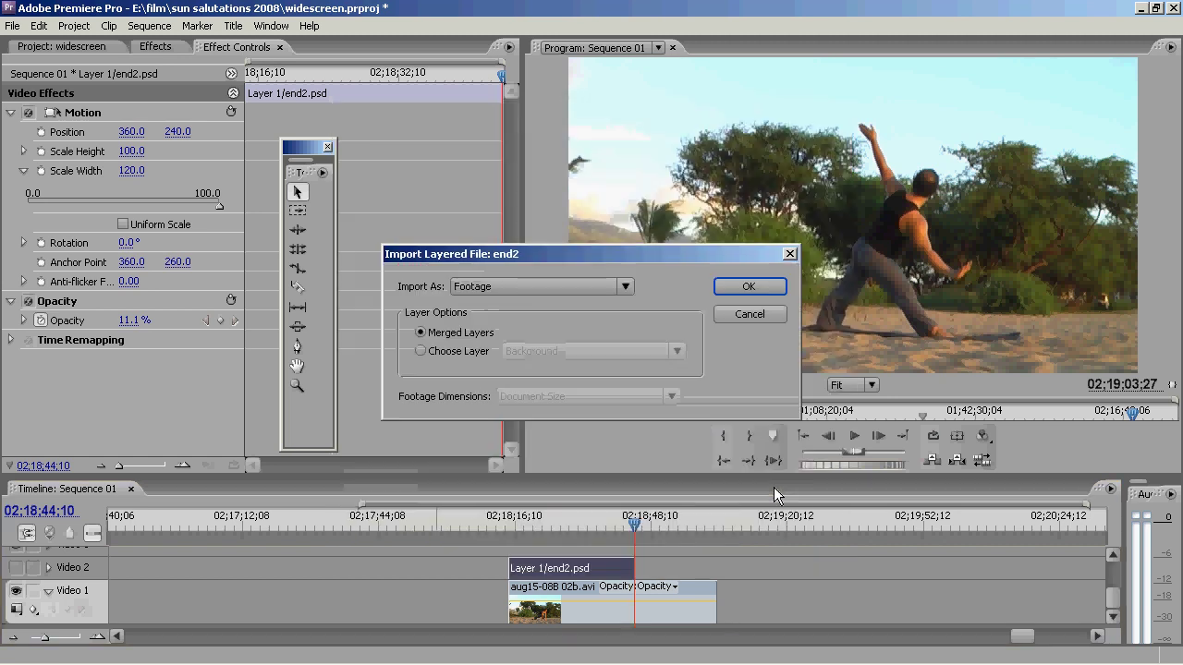
pyautogui.click(445, 353)
pyautogui.click(533, 350)
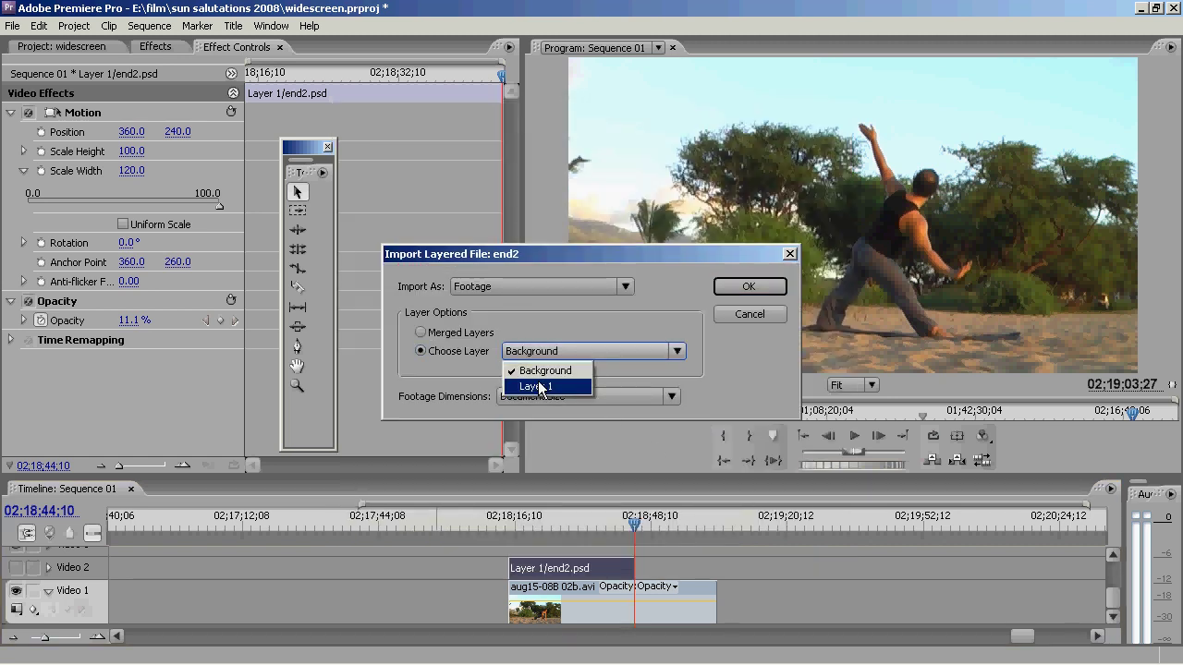
pyautogui.click(744, 320)
pyautogui.click(744, 320)
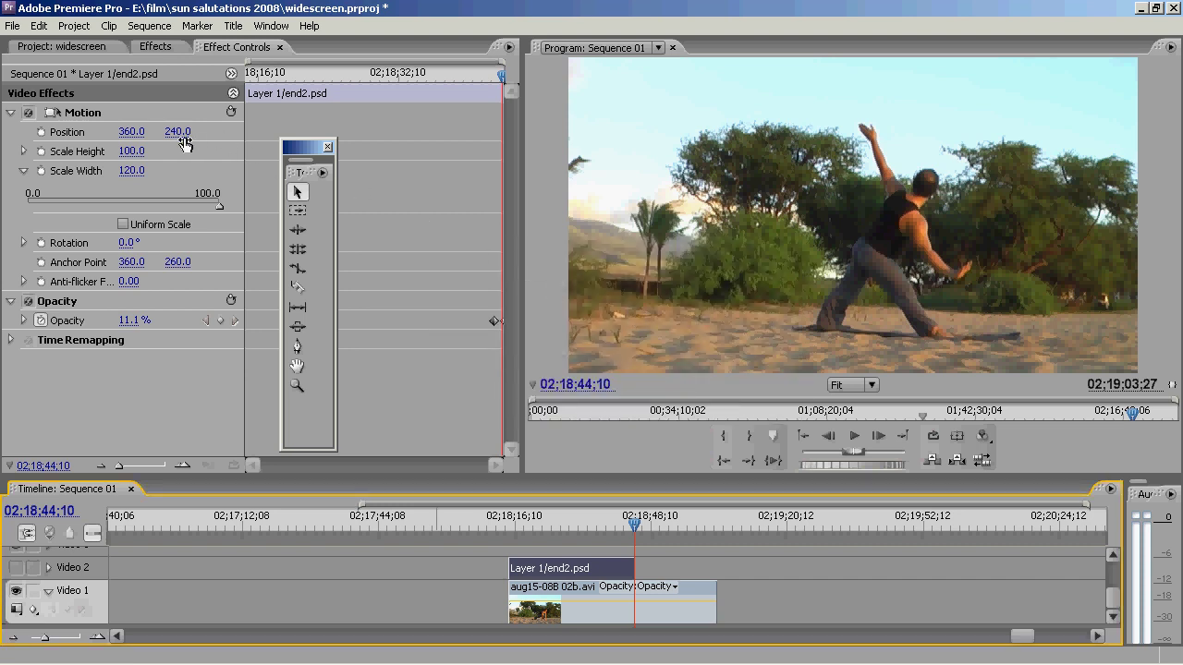
# Put the playhead at the patch clip's start, 02;18;16;16, and show its Effect Controls.
pyautogui.click(79, 46)
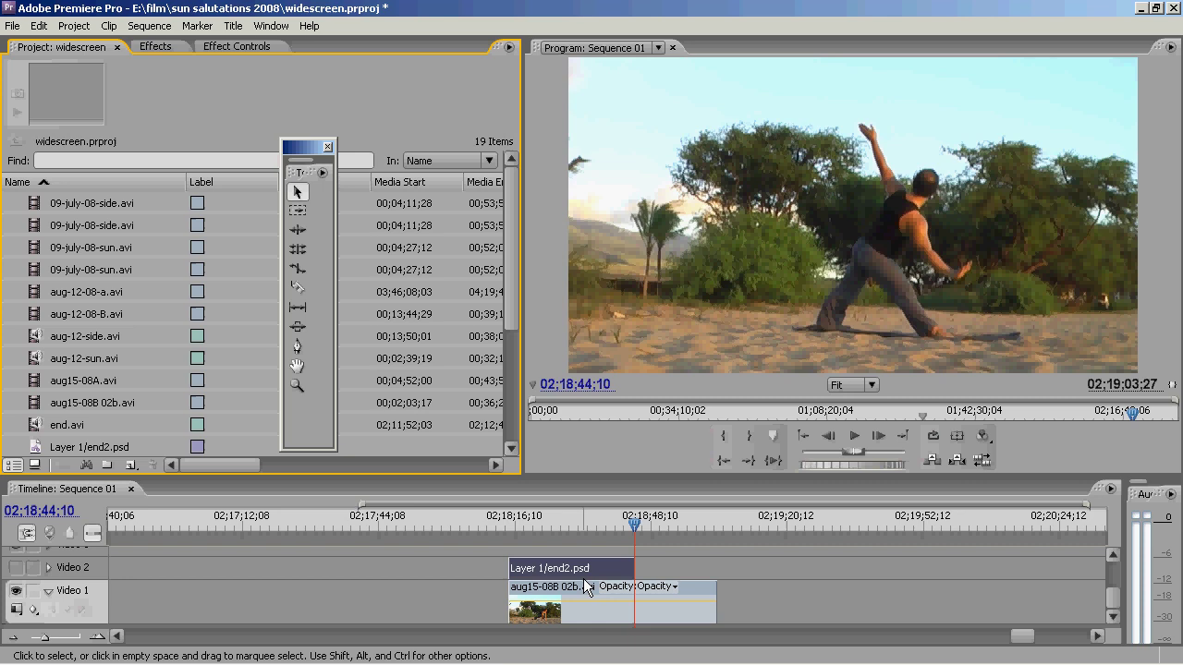
pyautogui.moveTo(523, 520)
pyautogui.mouseDown()
pyautogui.moveTo(506, 520)
pyautogui.moveTo(562, 521)
pyautogui.moveTo(513, 523)
pyautogui.mouseUp()
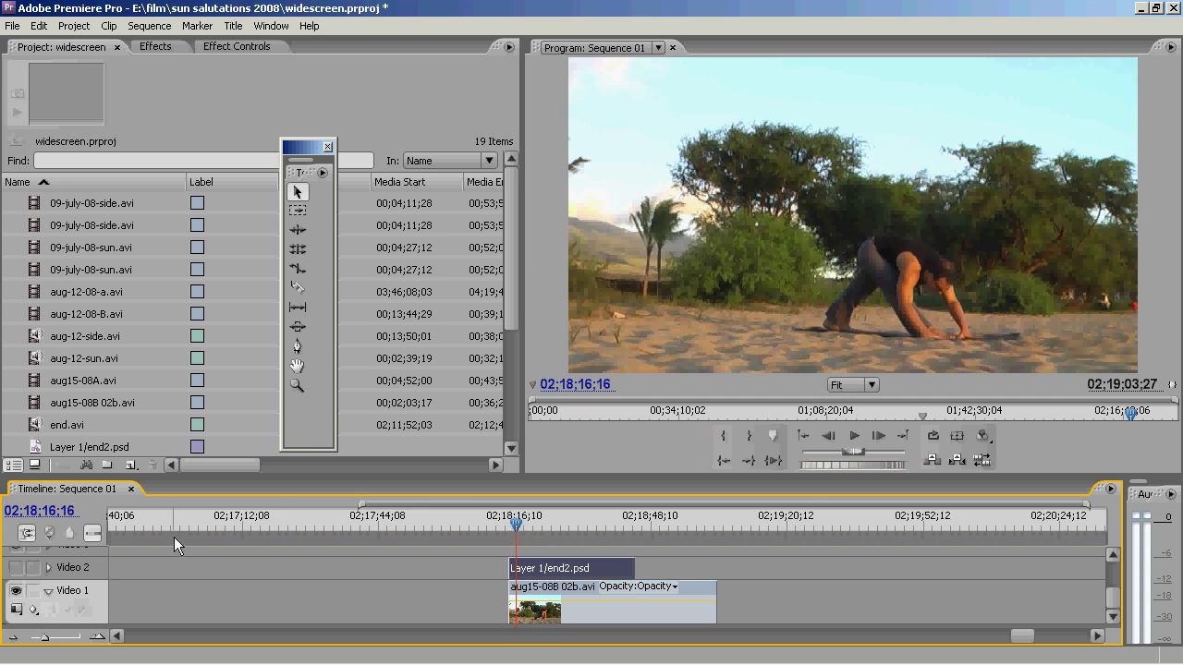
pyautogui.click(227, 46)
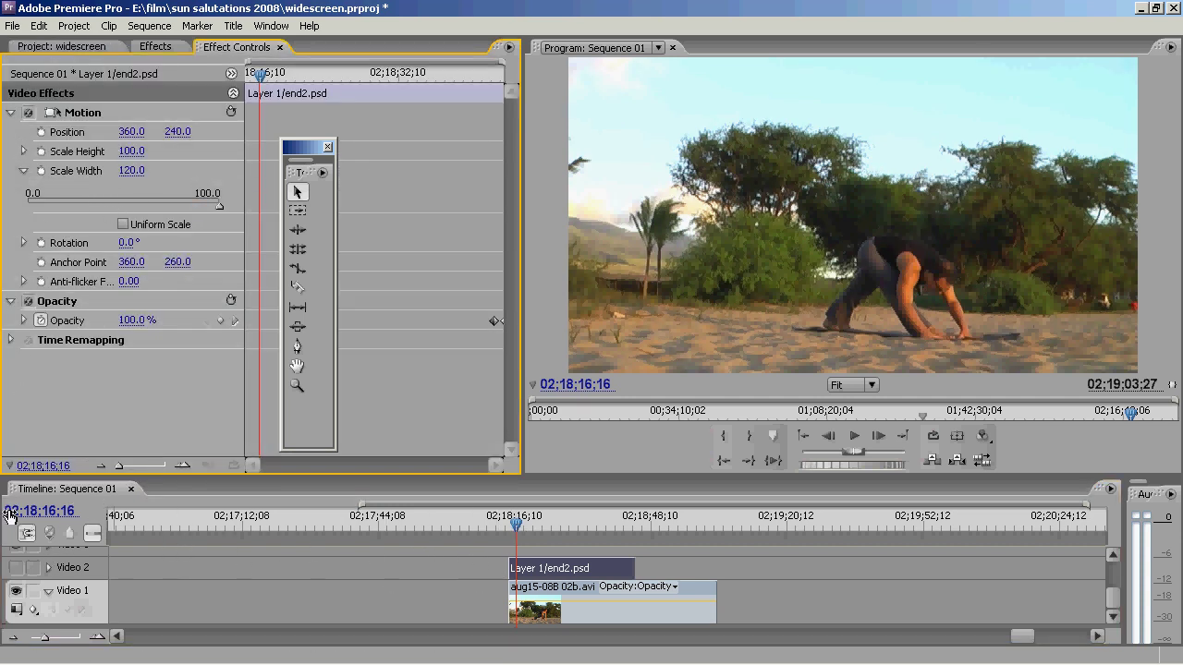
# Hide Video 1, show Video 2, and set the patch's Scale Width from 100 back to 120.
pyautogui.click(16, 590)
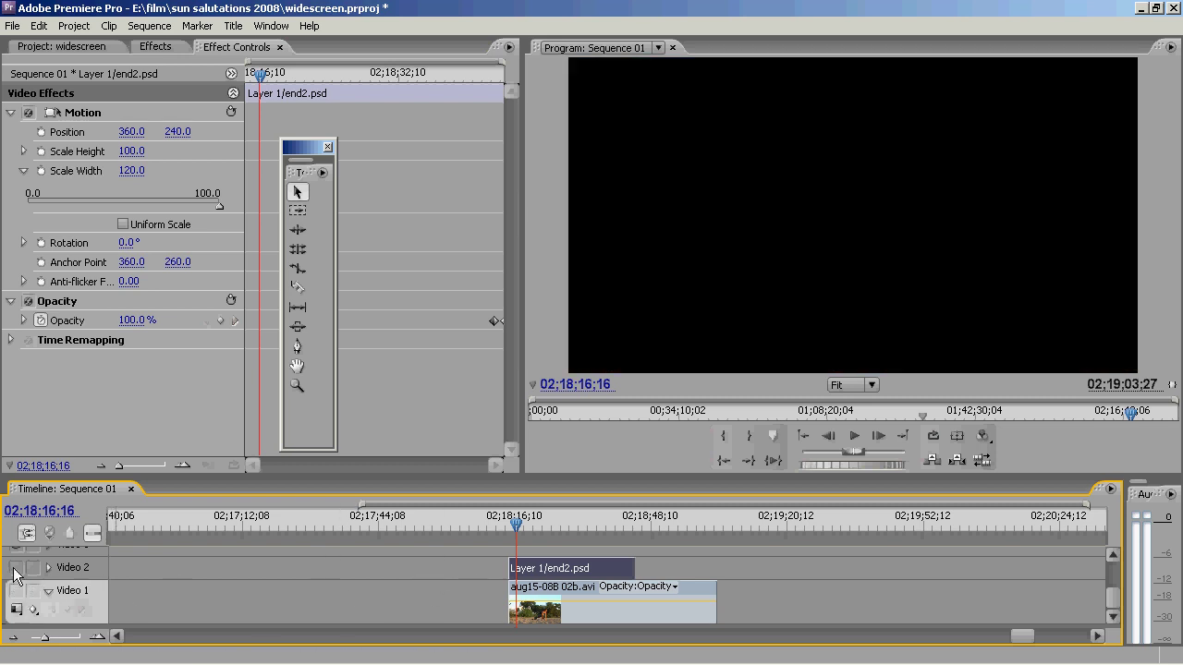
pyautogui.click(16, 568)
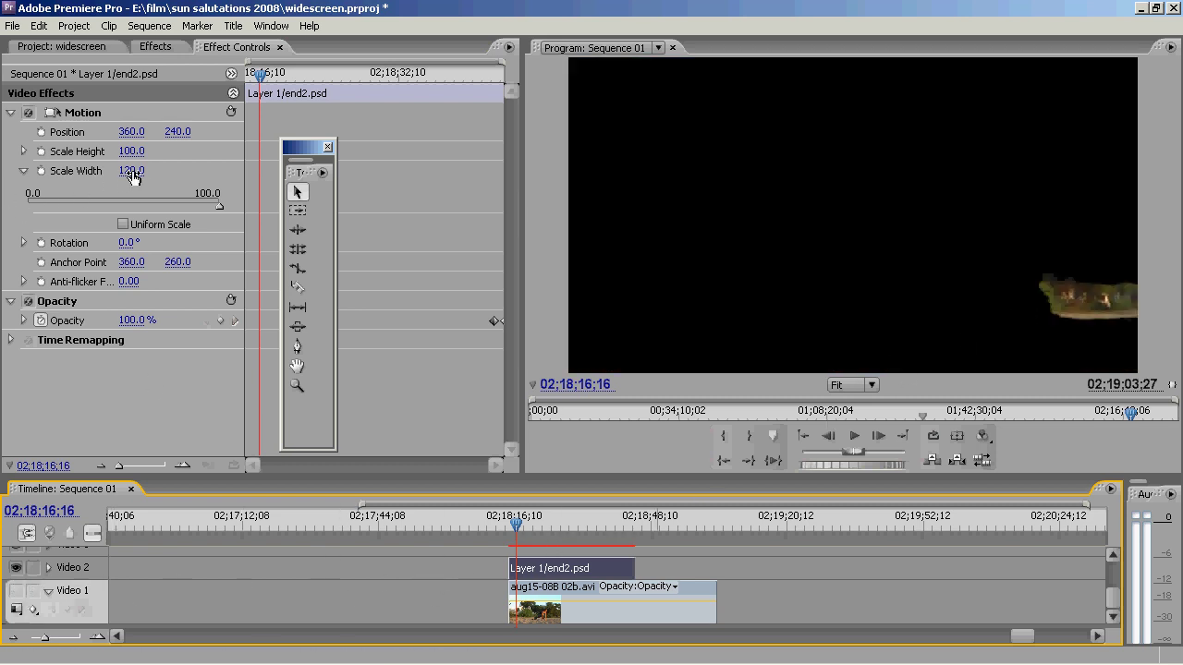
pyautogui.moveTo(134, 171); pyautogui.dragTo(111, 178)
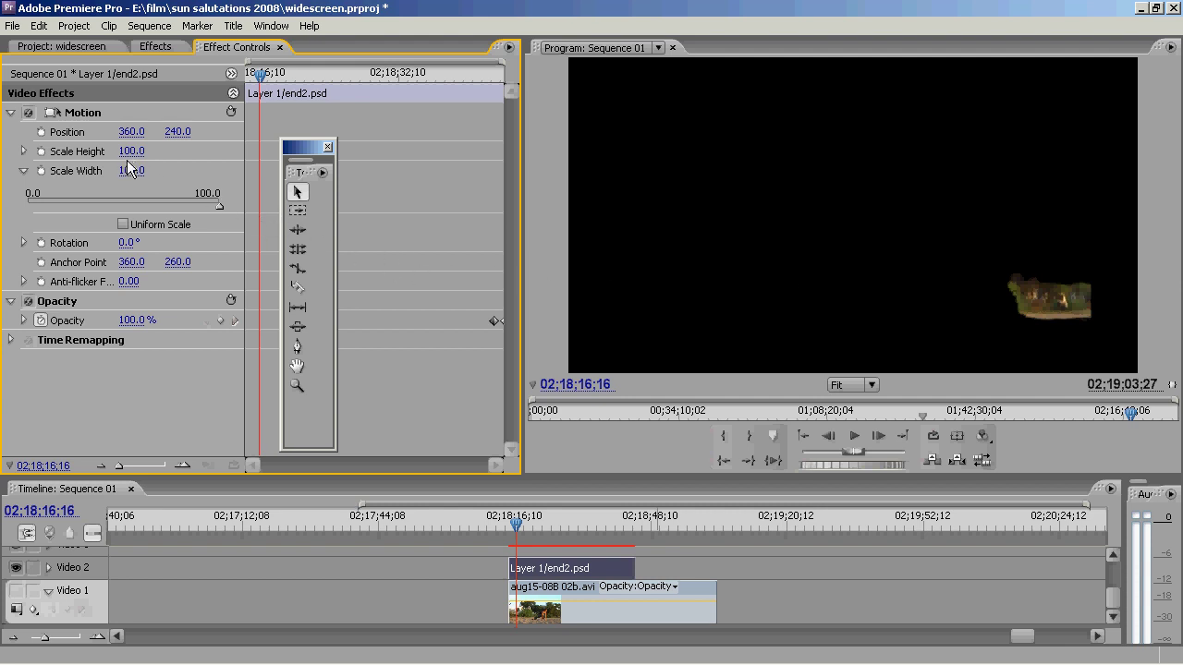
pyautogui.click(85, 118)
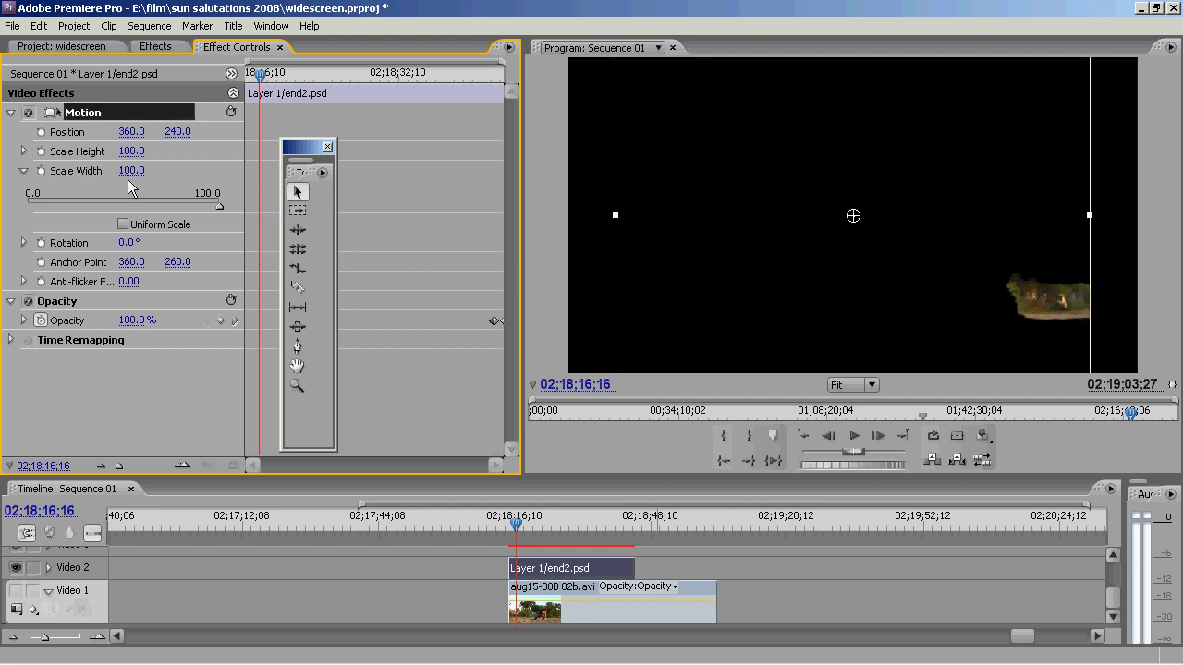
pyautogui.moveTo(132, 171); pyautogui.dragTo(185, 184)
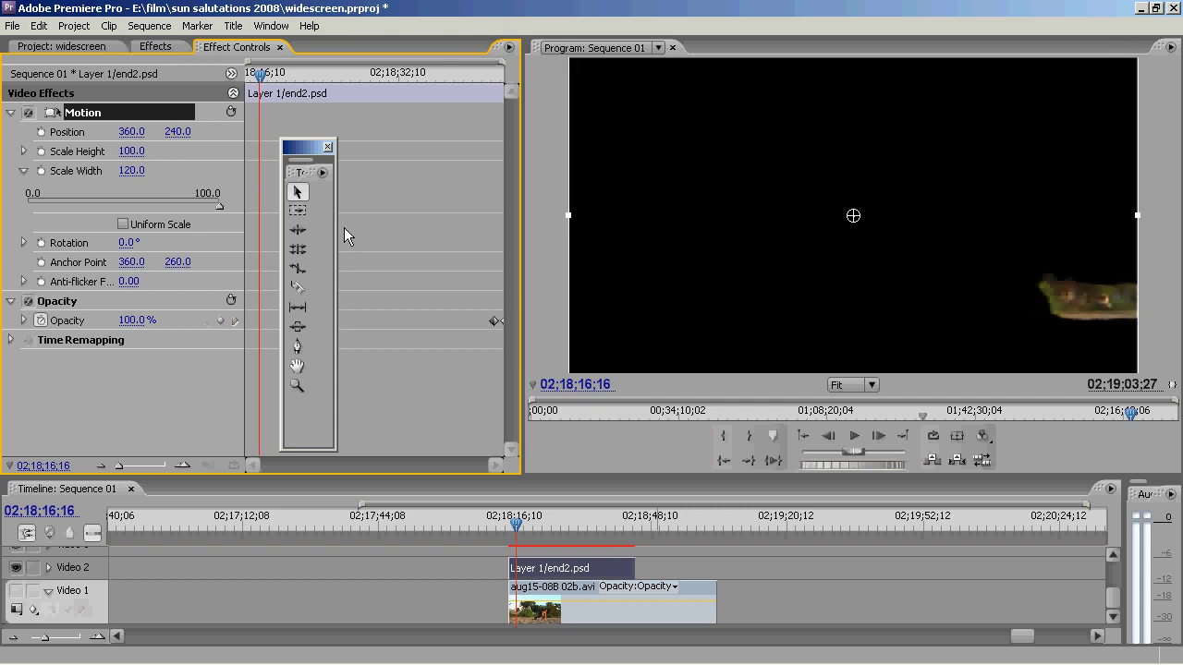
# Zoom the timeline out and move the playhead to just past the patch clip.
pyautogui.click(581, 415)
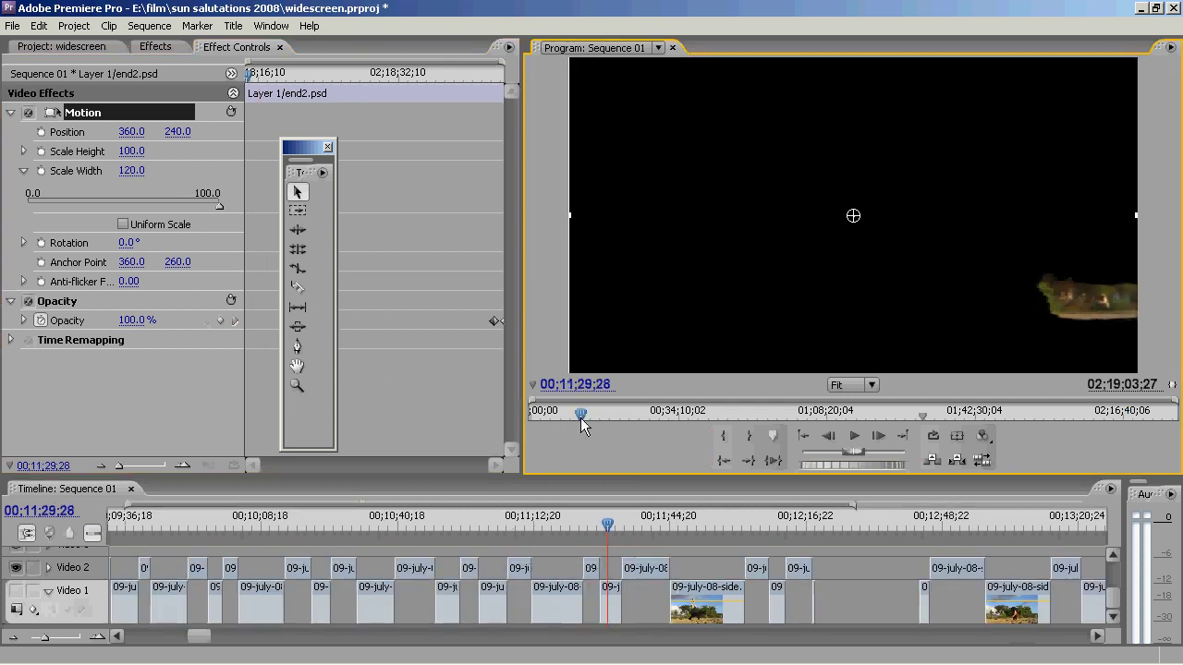
pyautogui.moveTo(852, 505); pyautogui.dragTo(1104, 511)
pyautogui.click(1022, 518)
pyautogui.click(1065, 518)
pyautogui.click(1085, 517)
pyautogui.click(1038, 527)
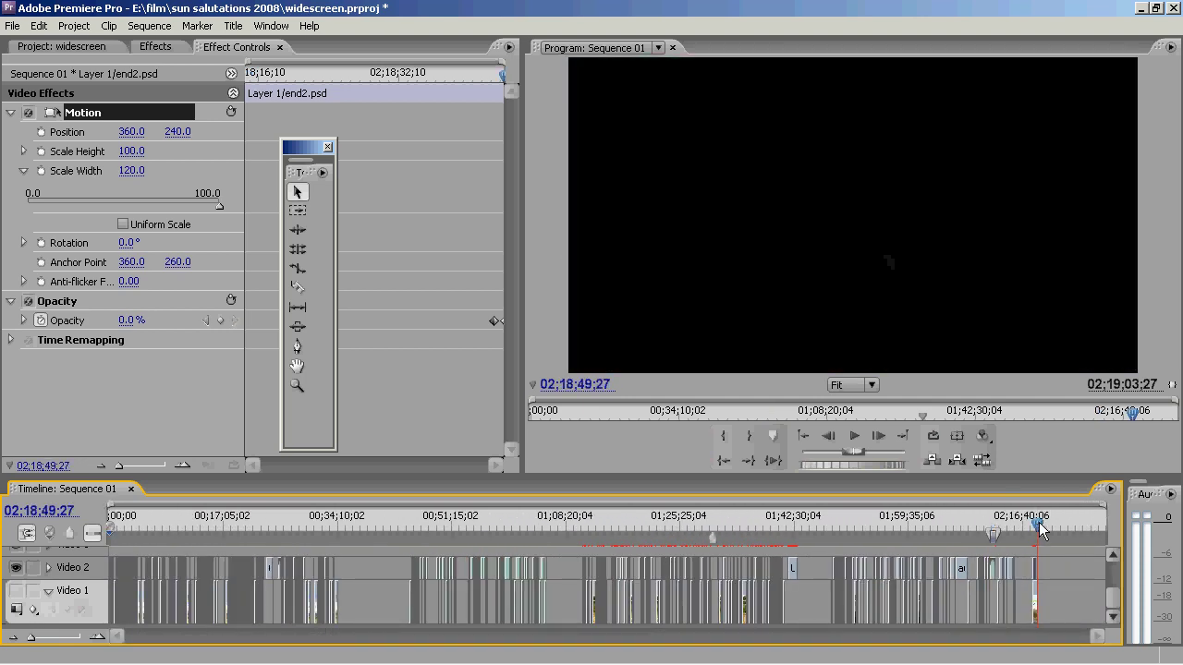
# Zoom back in and select the Layer 1/end2.psd clip at 02;18;28;06.
pyautogui.press('=')
pyautogui.press('=')
pyautogui.press('=')
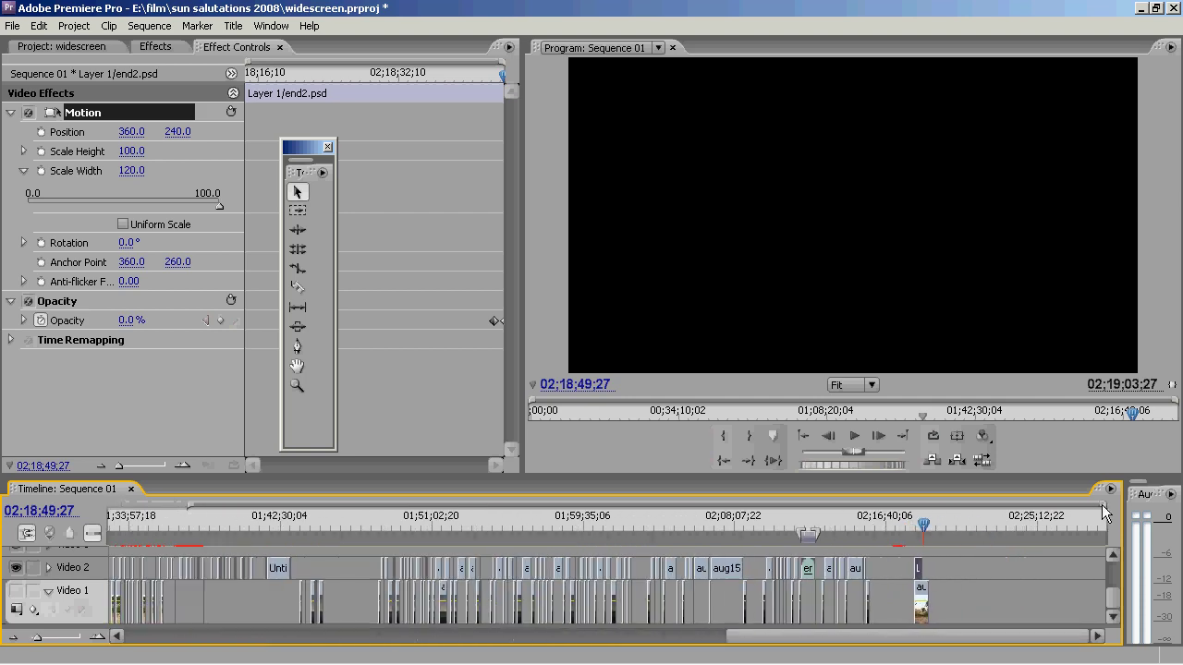
pyautogui.press('=')
pyautogui.press('=')
pyautogui.click(474, 530)
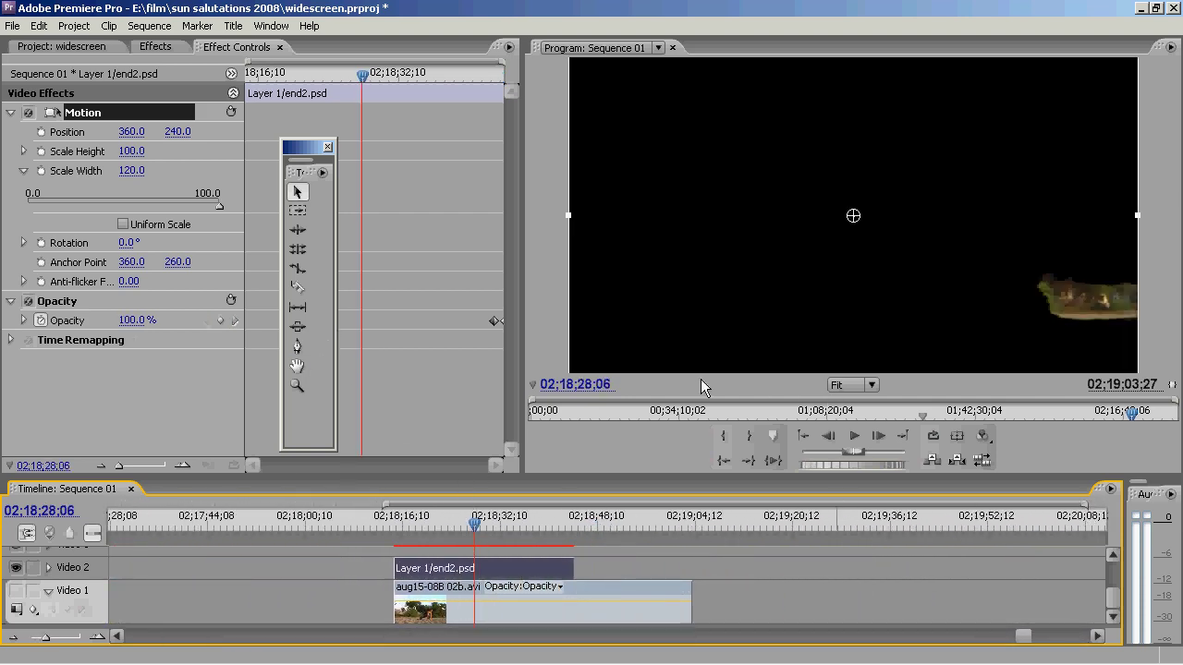
pyautogui.click(737, 582)
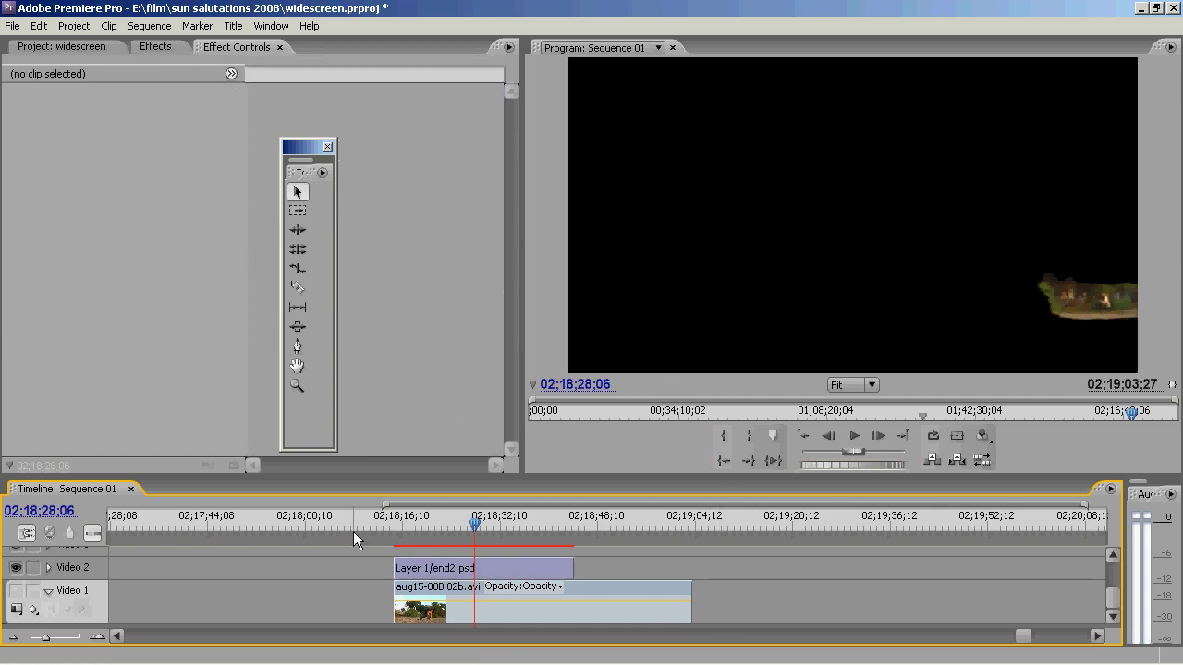
pyautogui.click(441, 568)
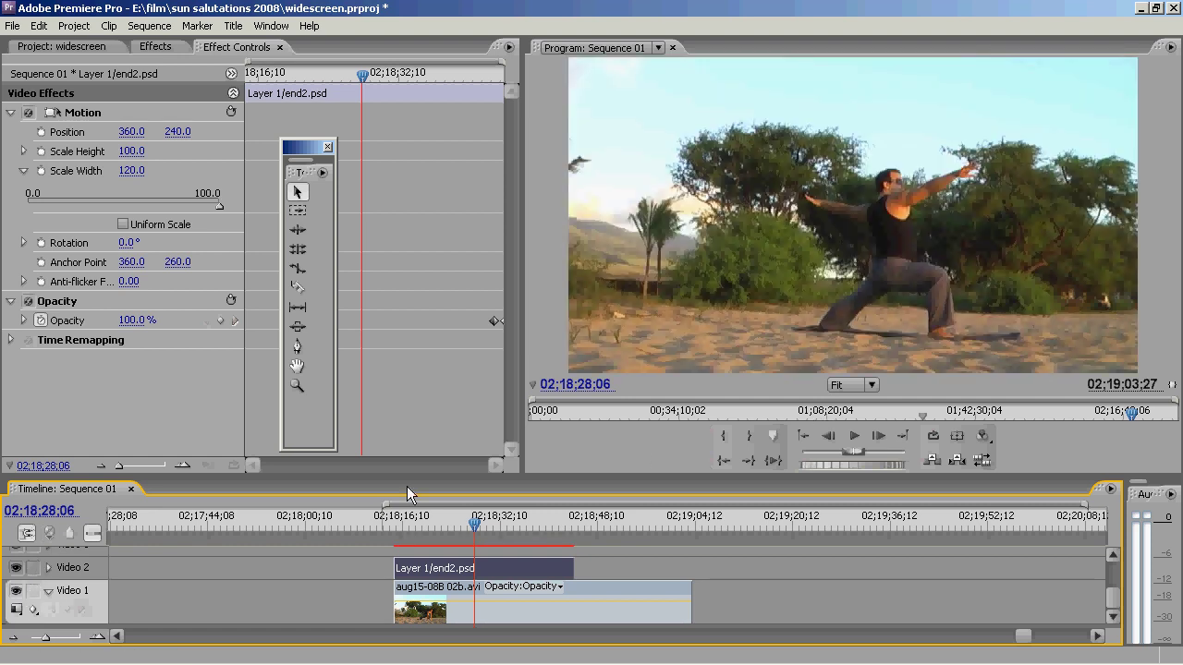
# Toggle the Video 2 patch on and off, then play the footage without it.
pyautogui.click(13, 567)
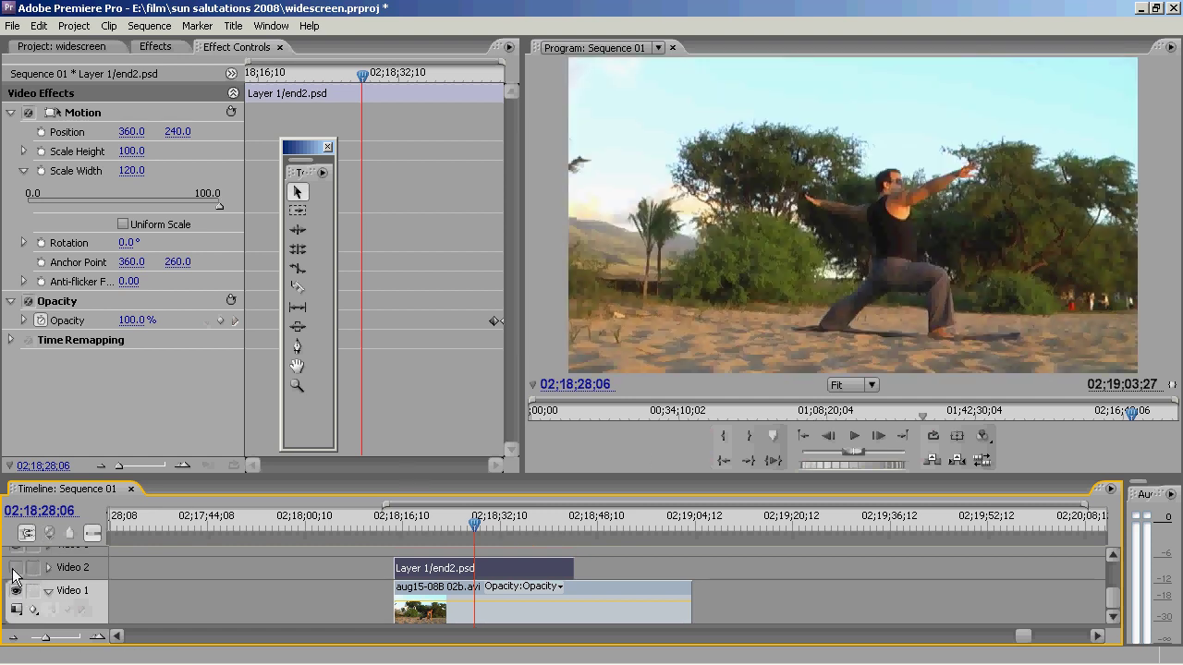
pyautogui.click(13, 569)
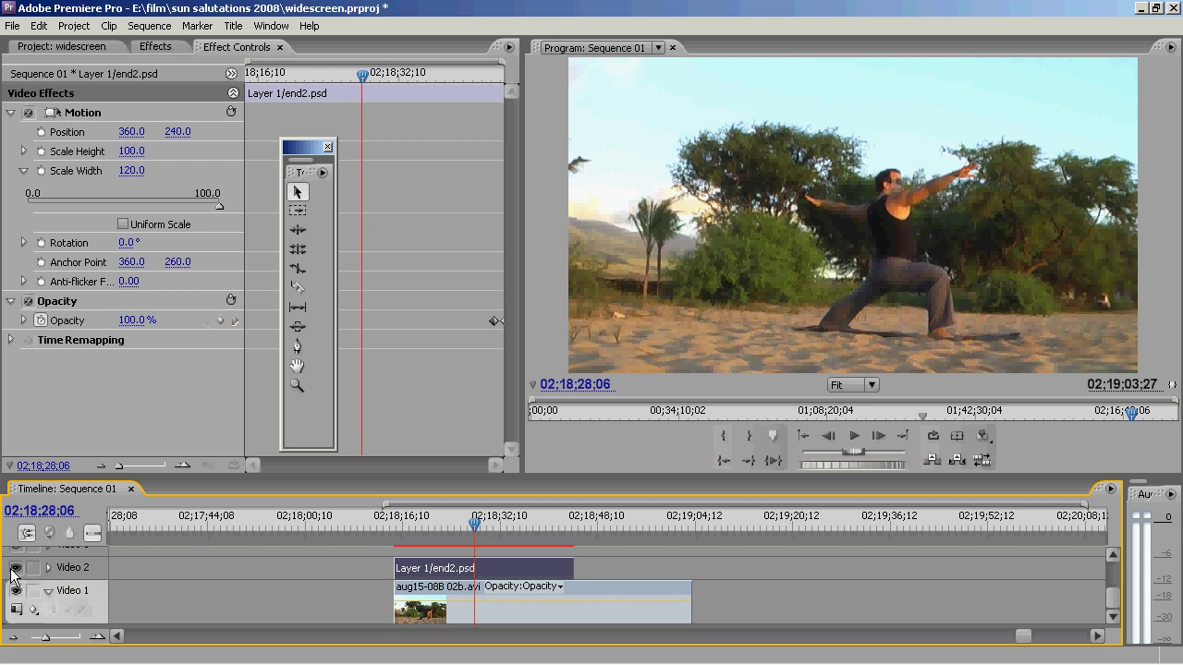
pyautogui.click(14, 568)
pyautogui.click(14, 569)
pyautogui.click(14, 568)
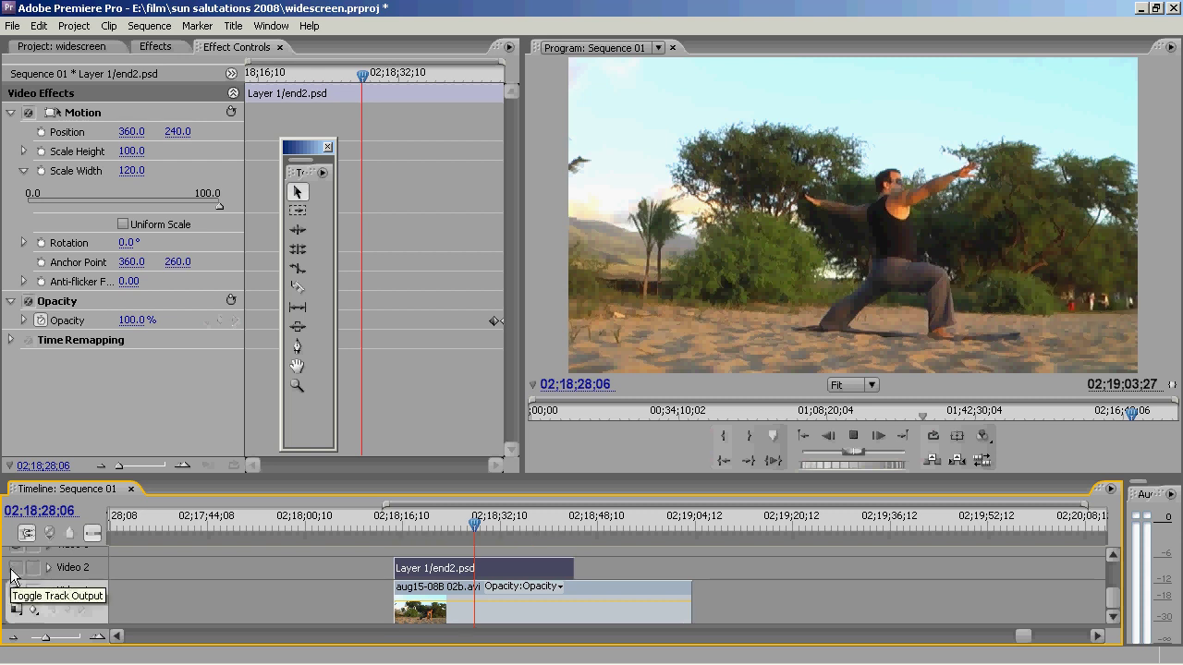
pyautogui.press('space')
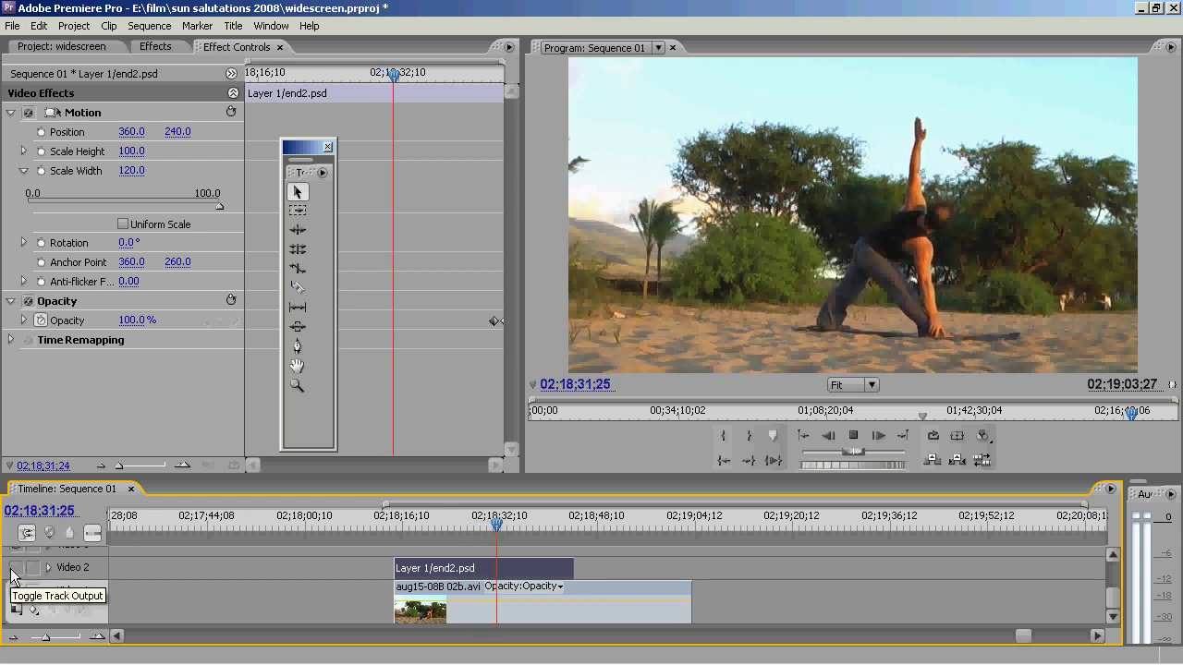
pyautogui.press('space')
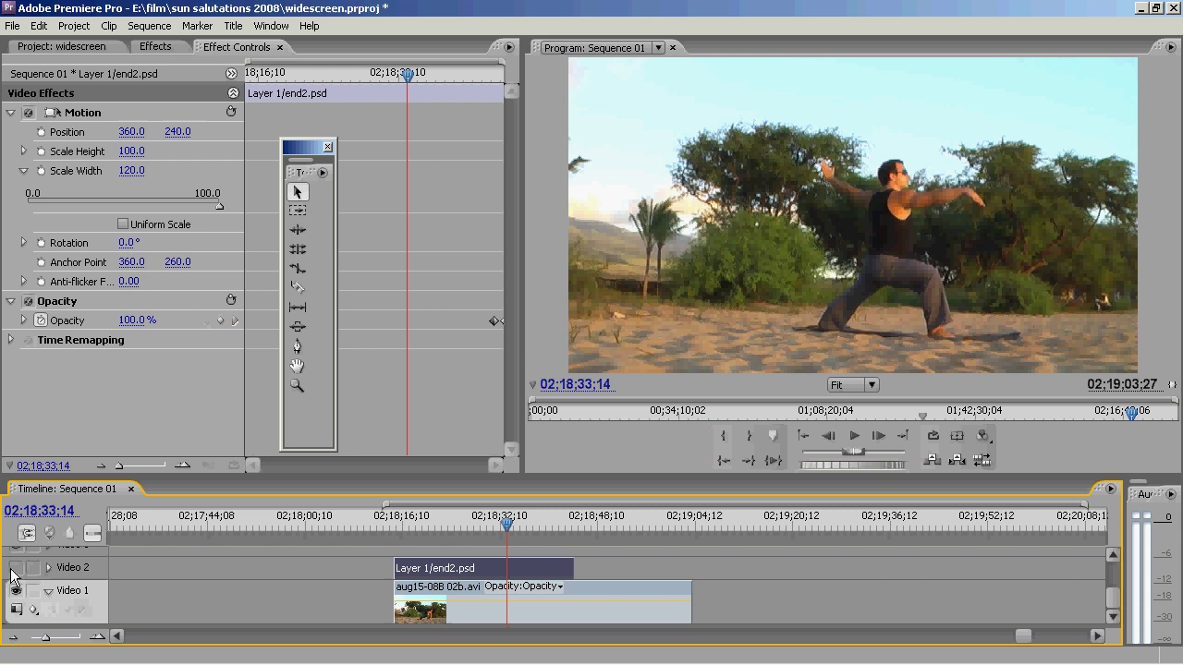
# Rewind, re-enable the patch and replay the section, then switch to the logo7.jpg viewer.
pyautogui.moveTo(499, 522); pyautogui.dragTo(470, 525)
pyautogui.click(14, 568)
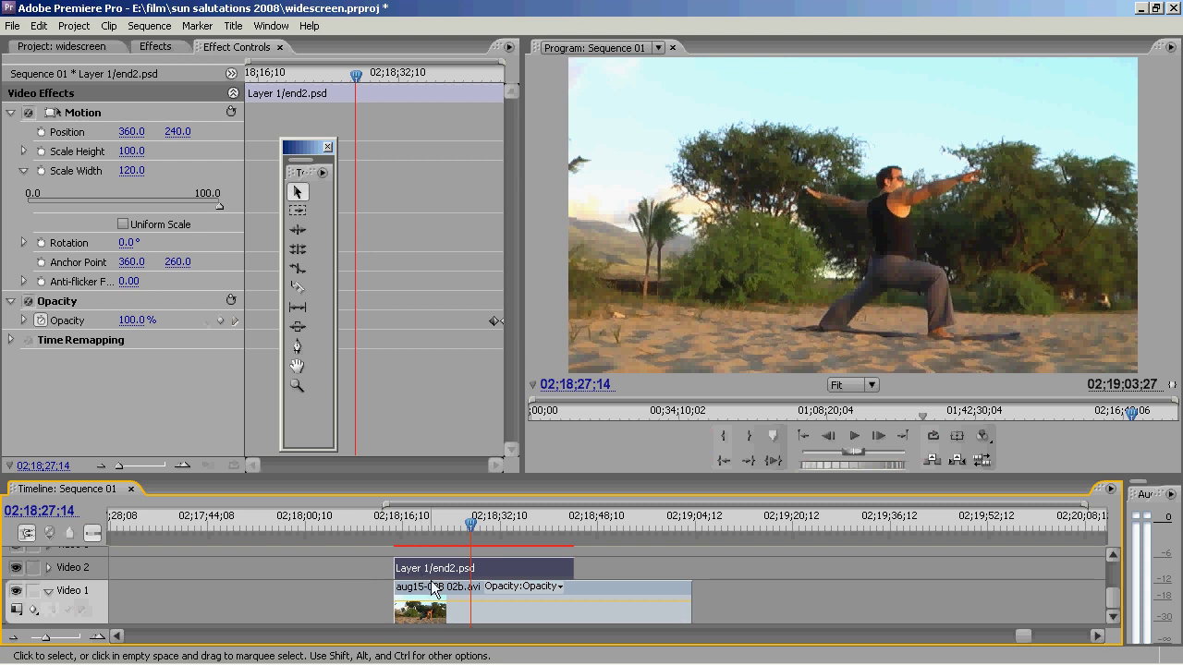
pyautogui.press('space')
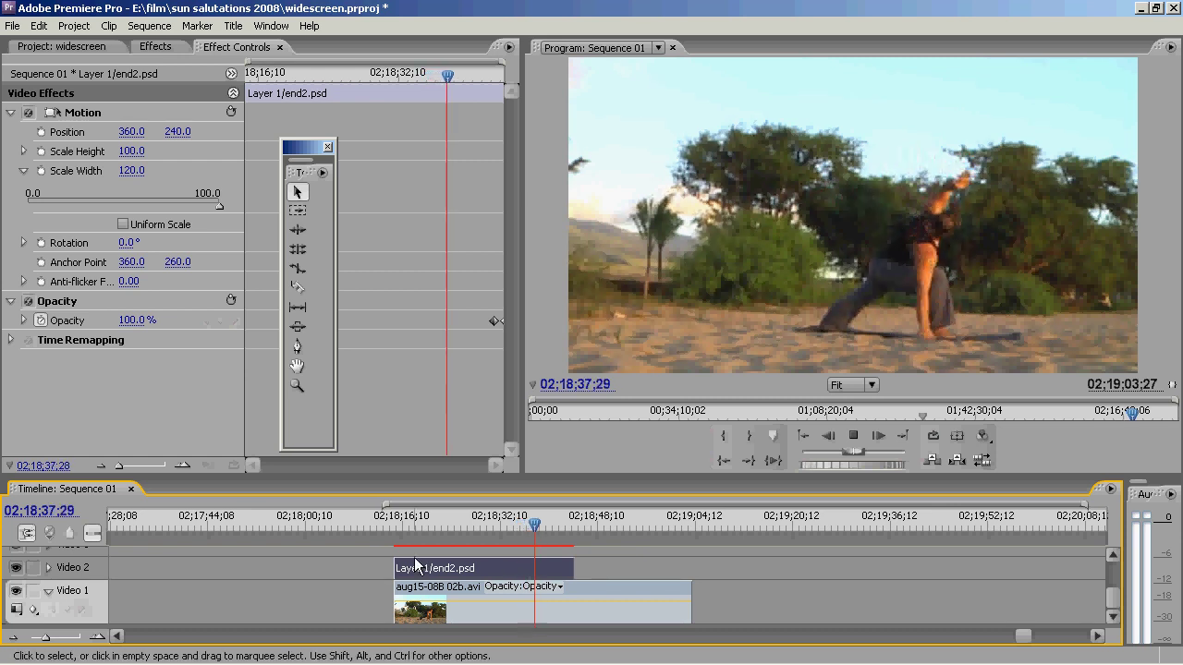
pyautogui.press('space')
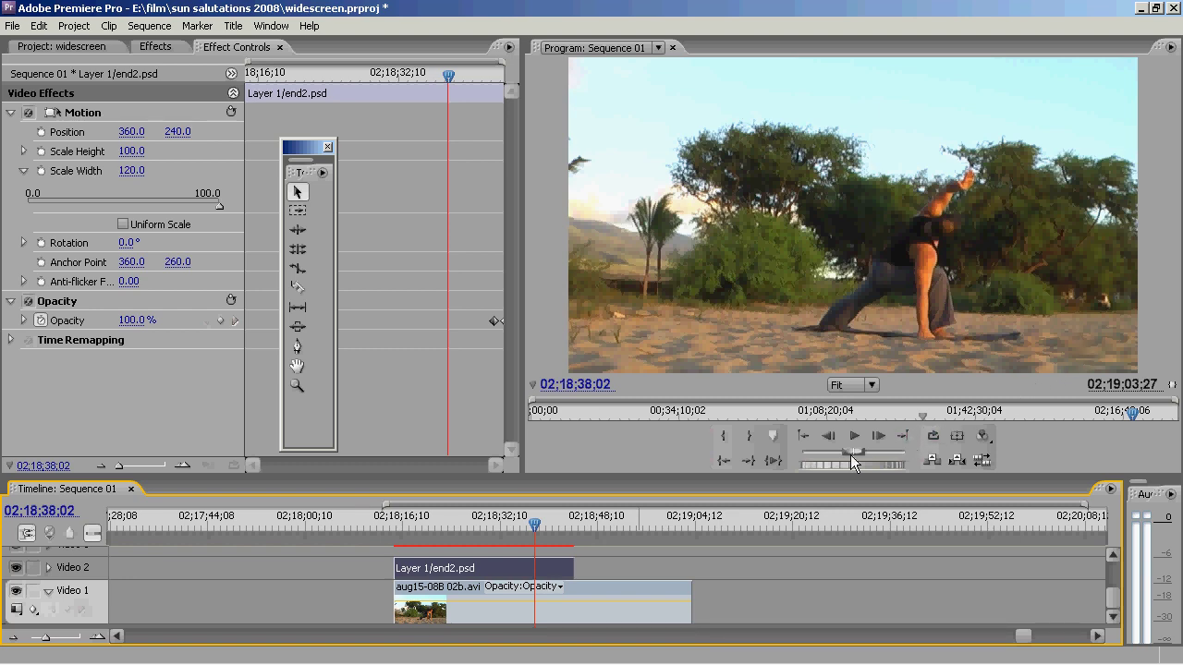
pyautogui.hotkey('alt', 'Tab')
pyautogui.hotkey('alt', 'Tab')
pyautogui.hotkey('alt', 'Tab')
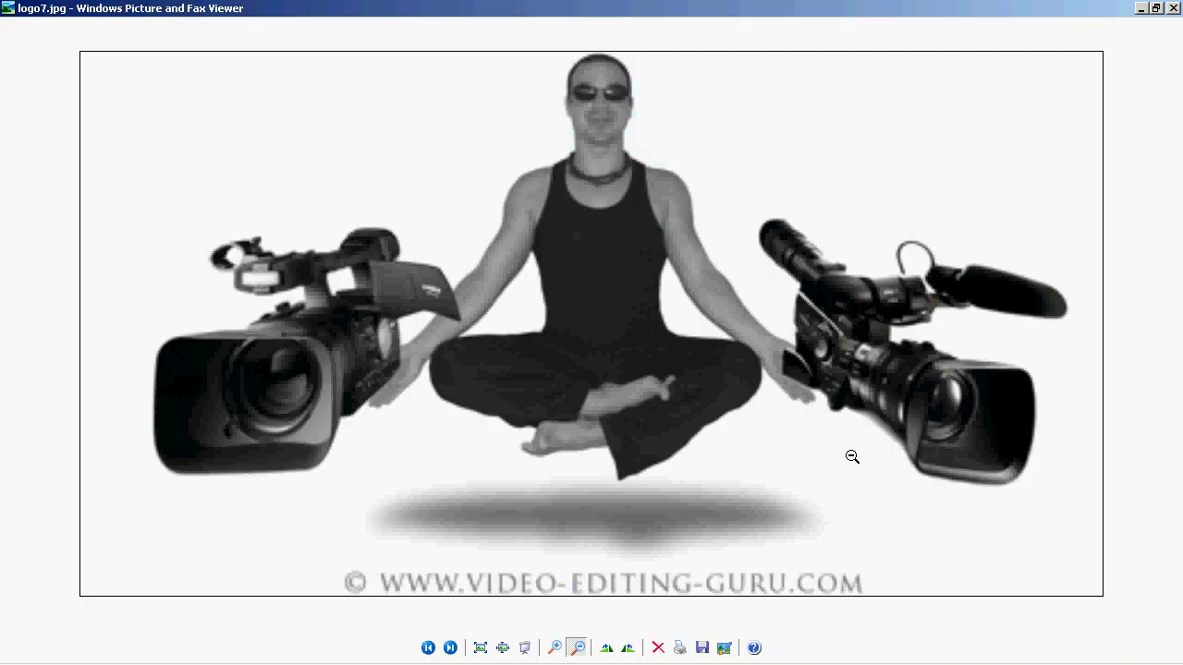